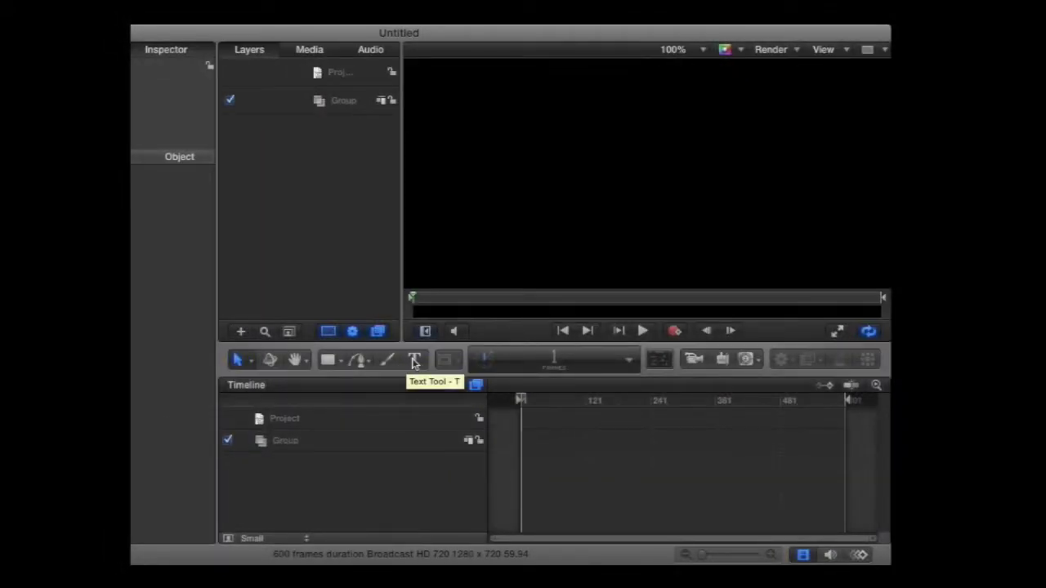
- Create a text layer near the top of the canvas reading 'Ms. Dolezal'
click(415, 361)
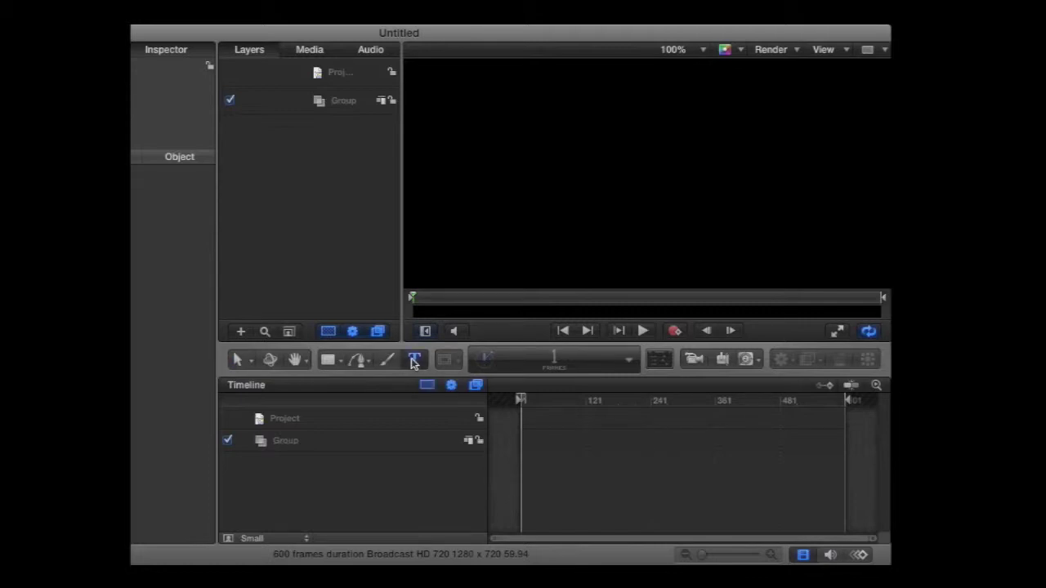
click(515, 162)
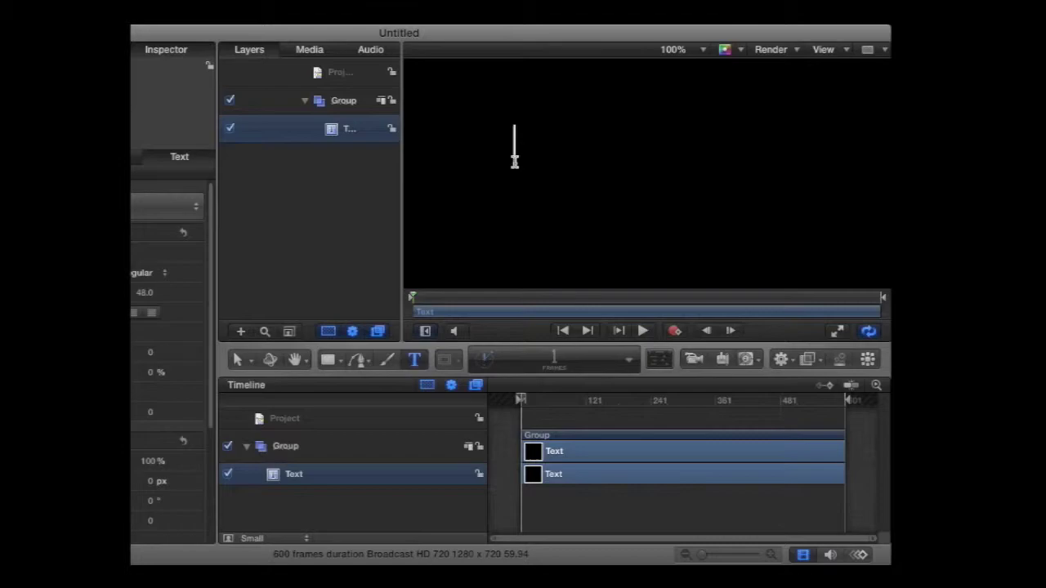
text(Ms. do)
key(BackSpace)
key(BackSpace)
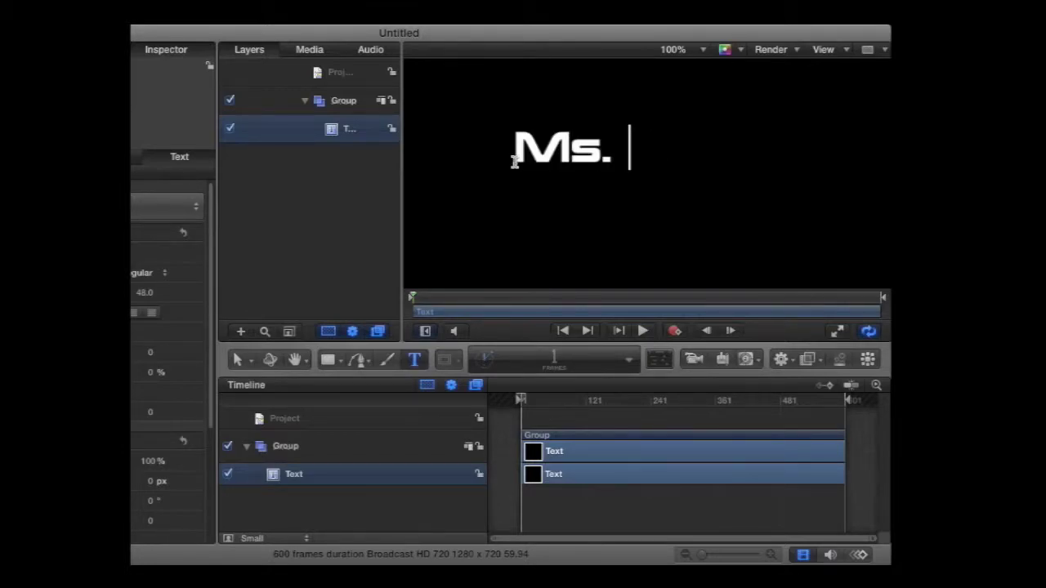
text(Dolezal)
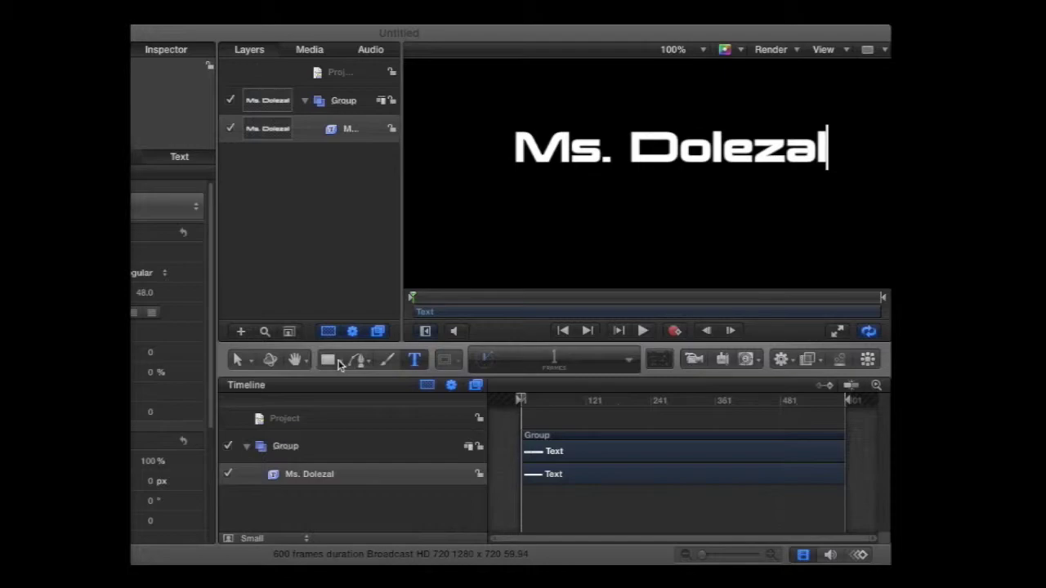
- Draw a blue filled rectangle below the title with the Rectangle shape tool
click(342, 364)
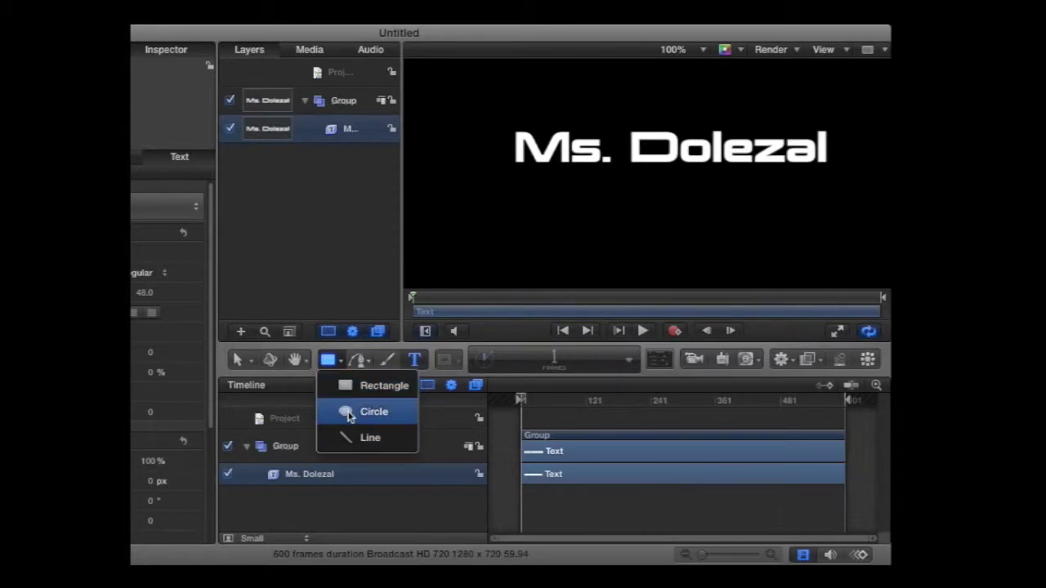
click(348, 390)
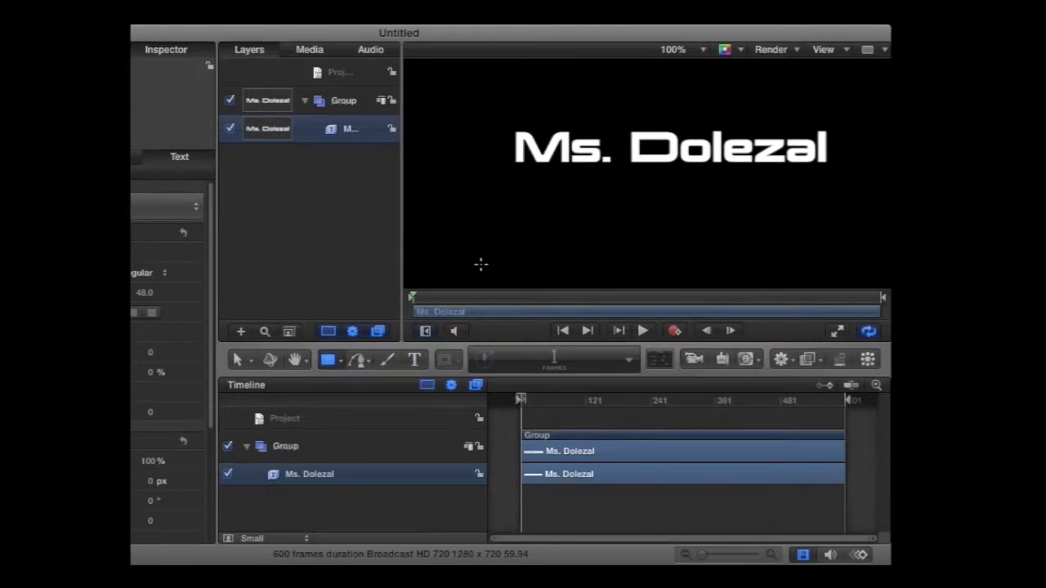
drag(481, 264, 676, 172)
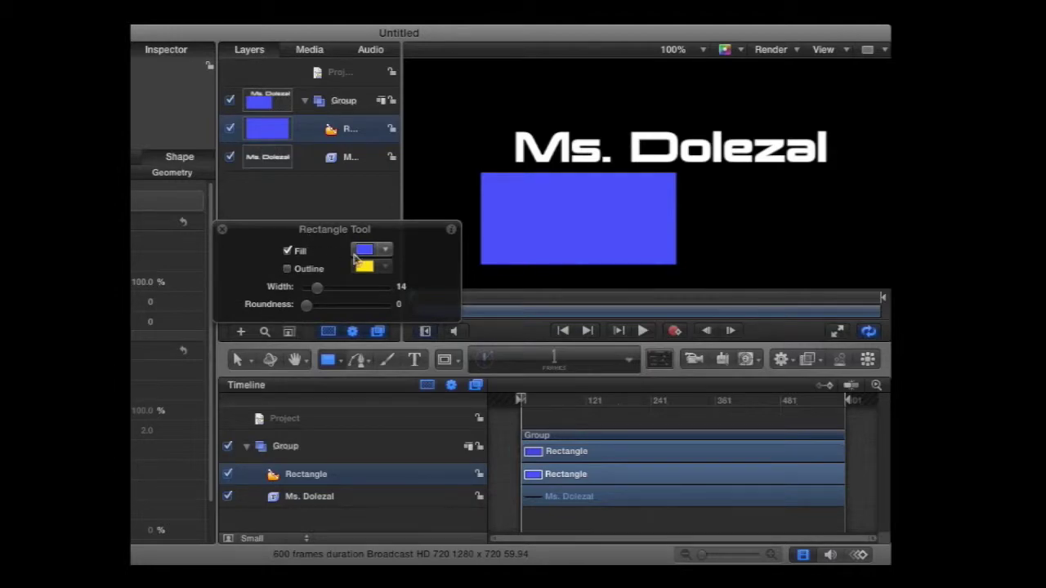
- Set the rectangle tool's default fill colour to purple
drag(387, 232, 368, 240)
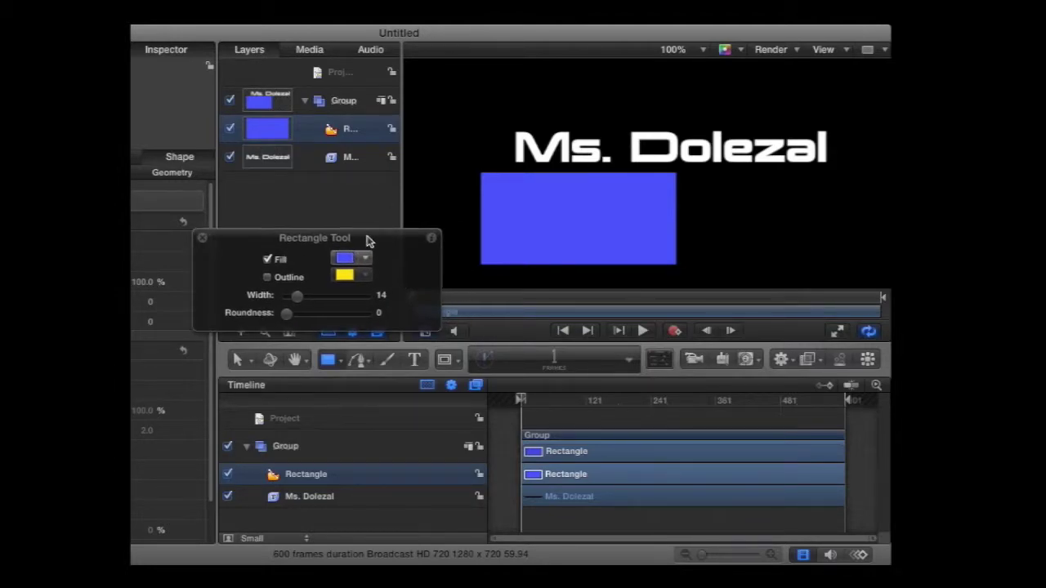
click(365, 261)
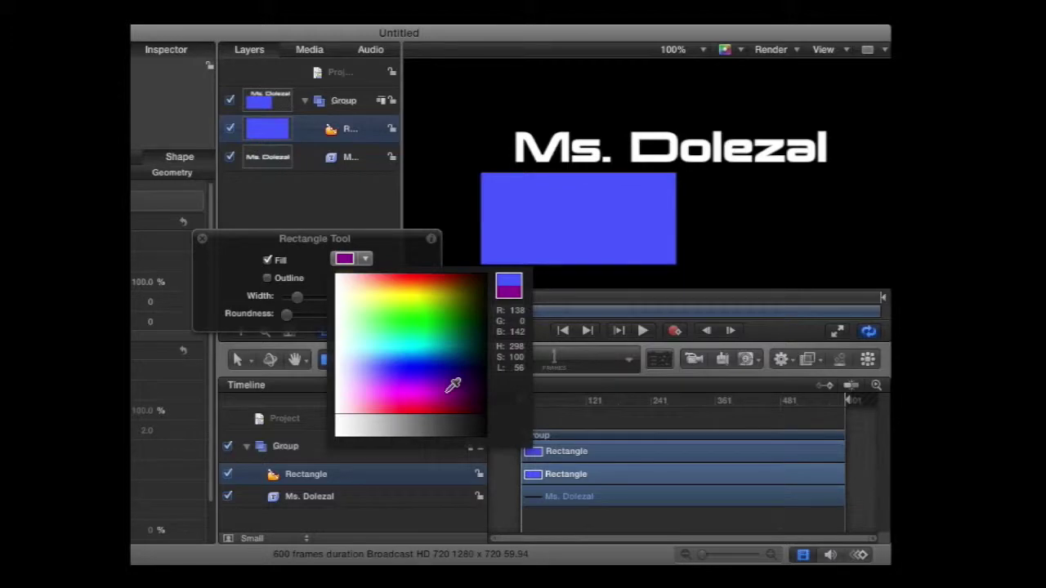
click(453, 385)
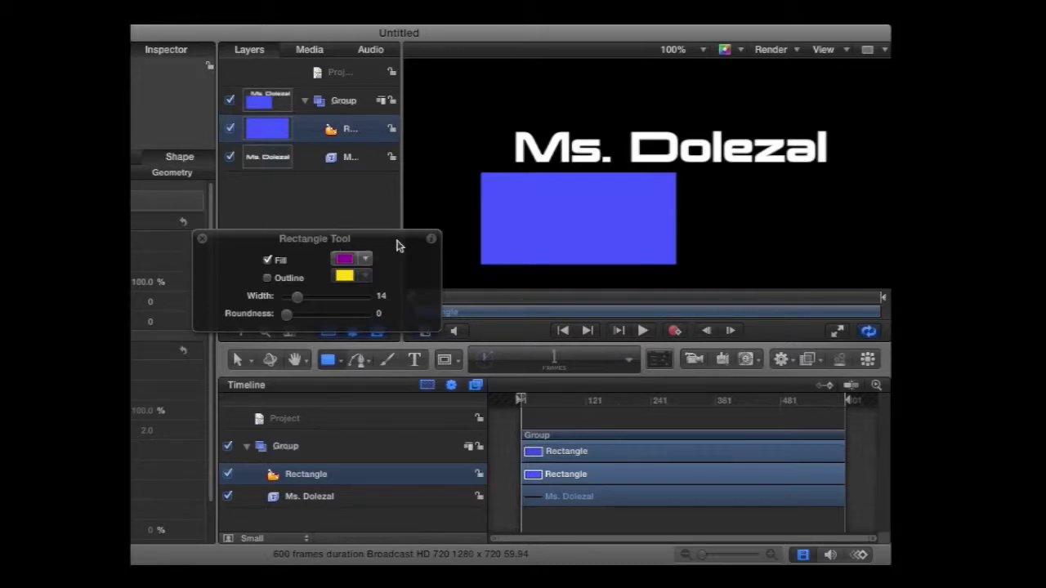
- Fill the selected rectangle orange-red and give it a purple outline
click(237, 360)
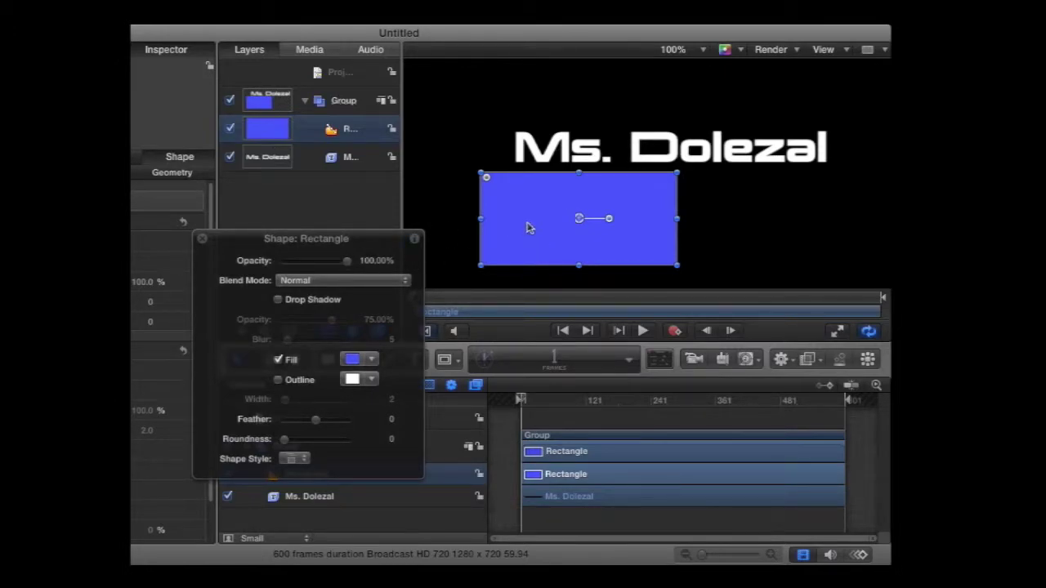
drag(364, 244, 399, 223)
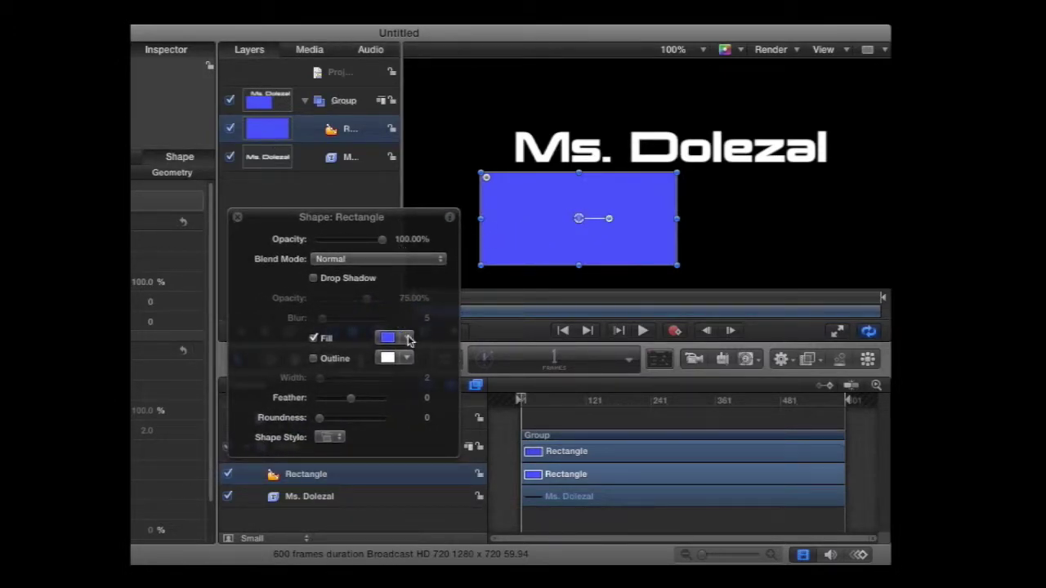
click(407, 337)
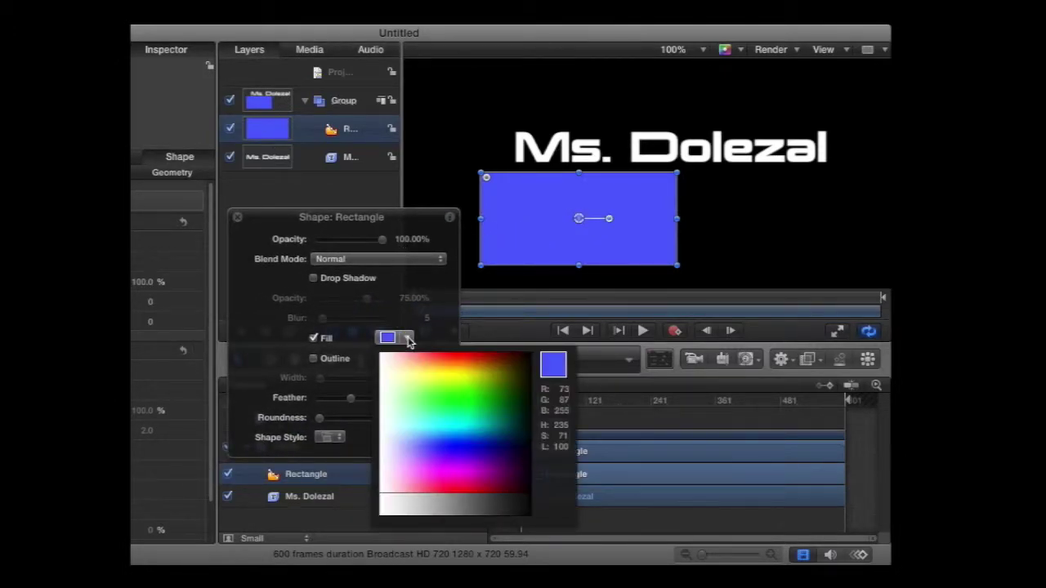
click(466, 354)
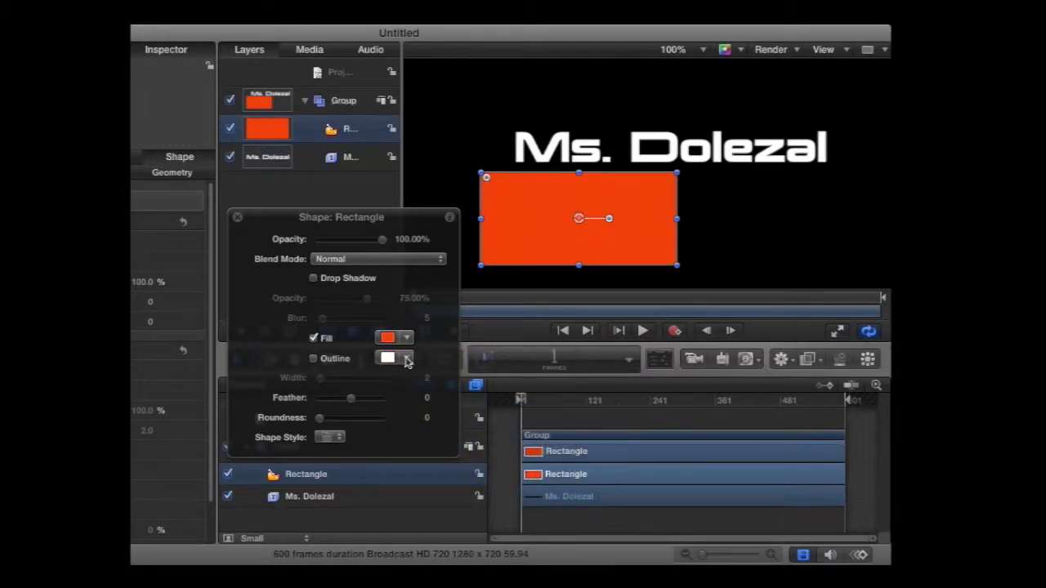
click(314, 358)
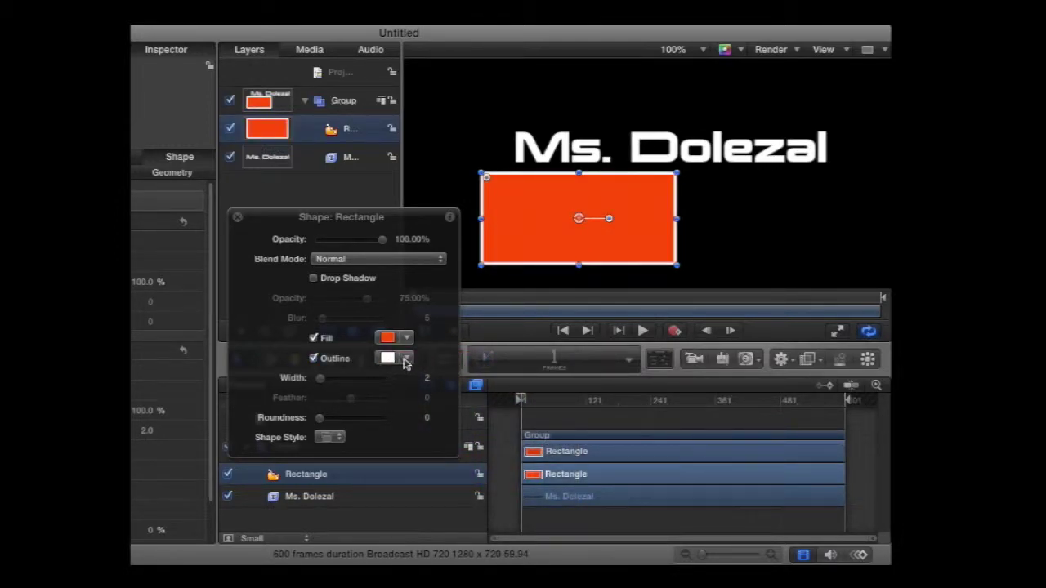
click(405, 359)
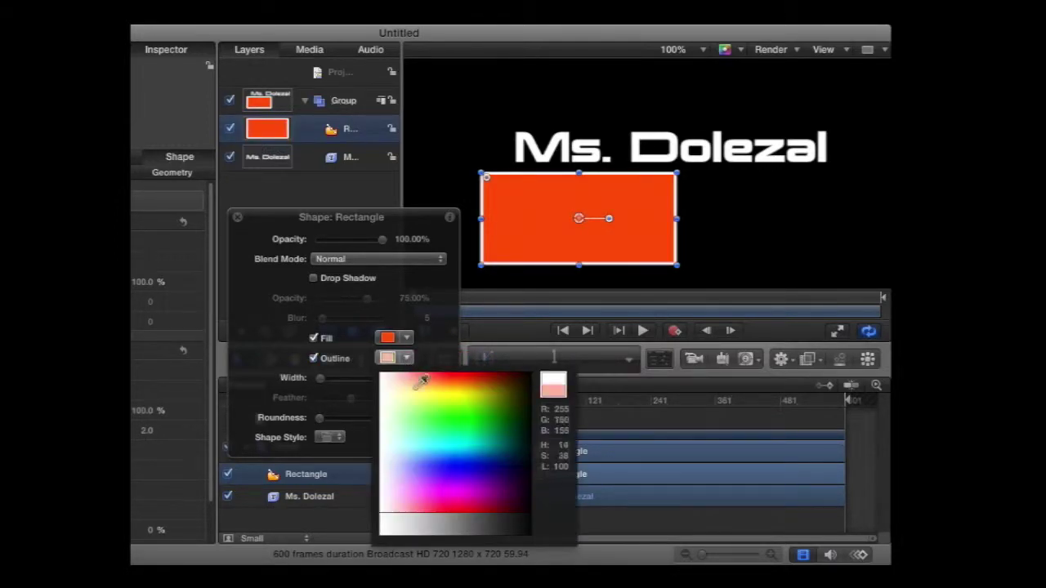
click(471, 474)
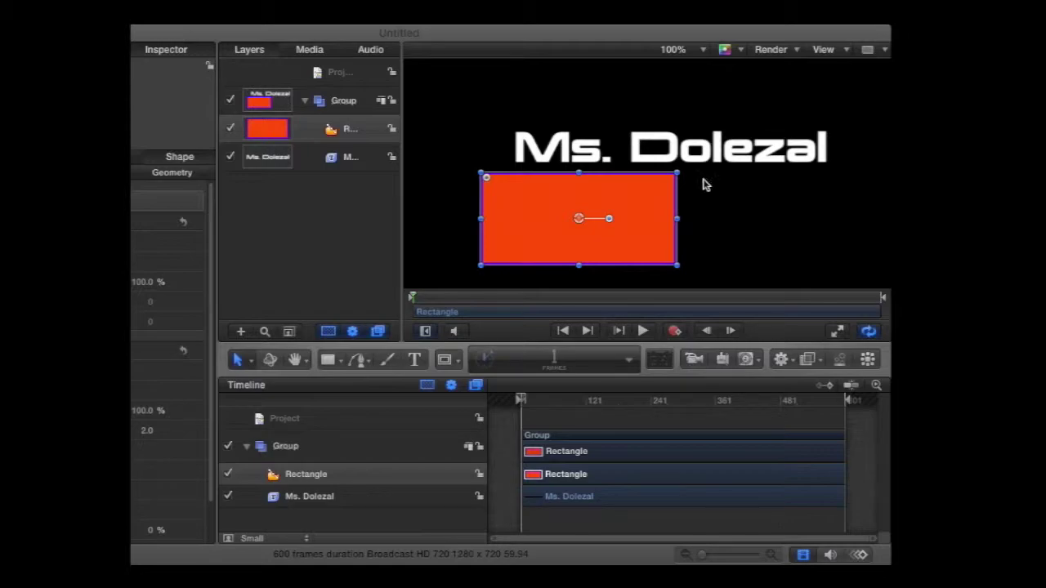
- Find Sequence Text under Library Behaviors > Text Animation and drag it toward the title layer
key(F7)
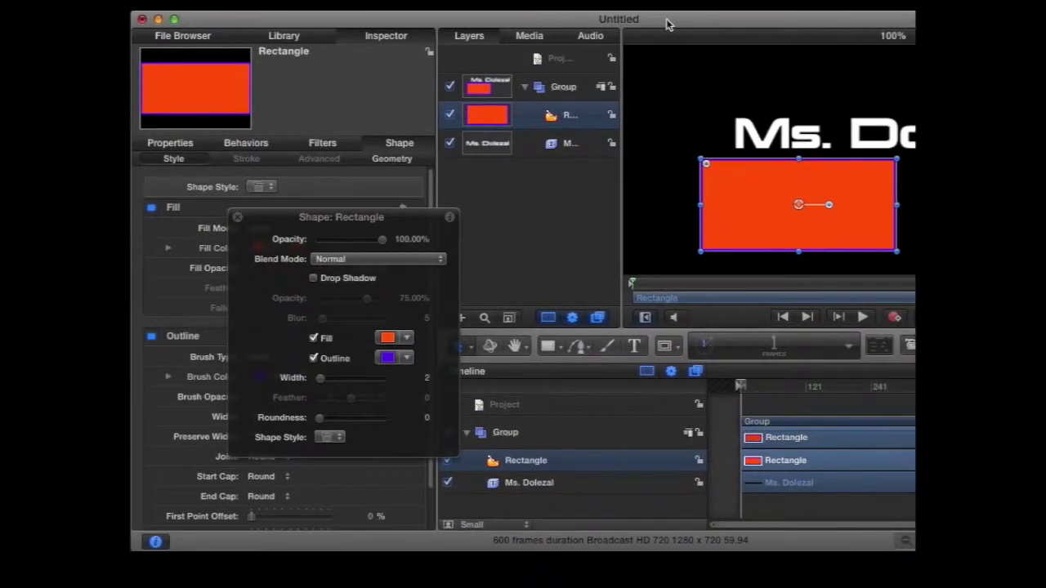
drag(374, 218, 681, 414)
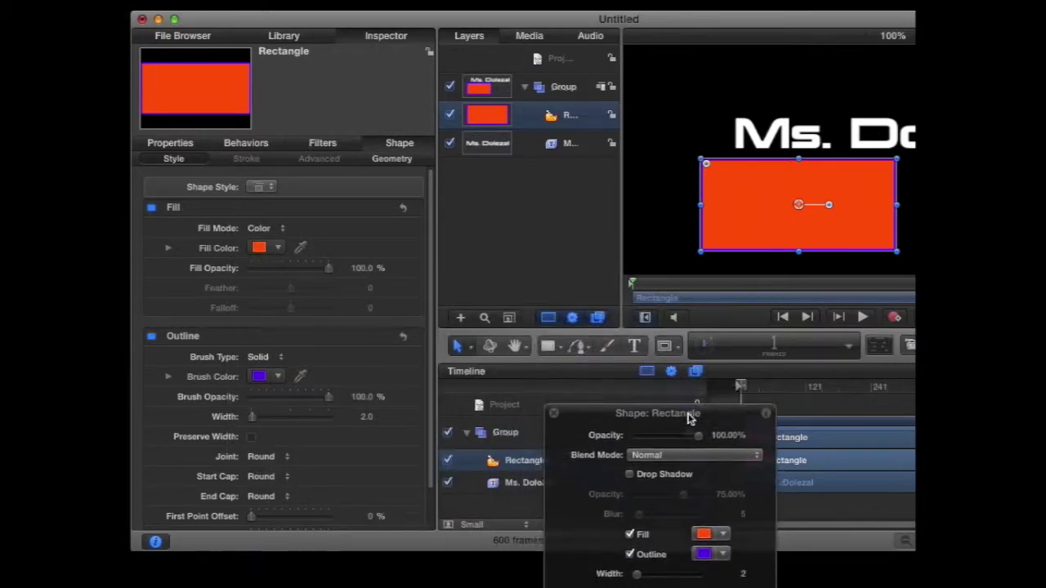
click(285, 36)
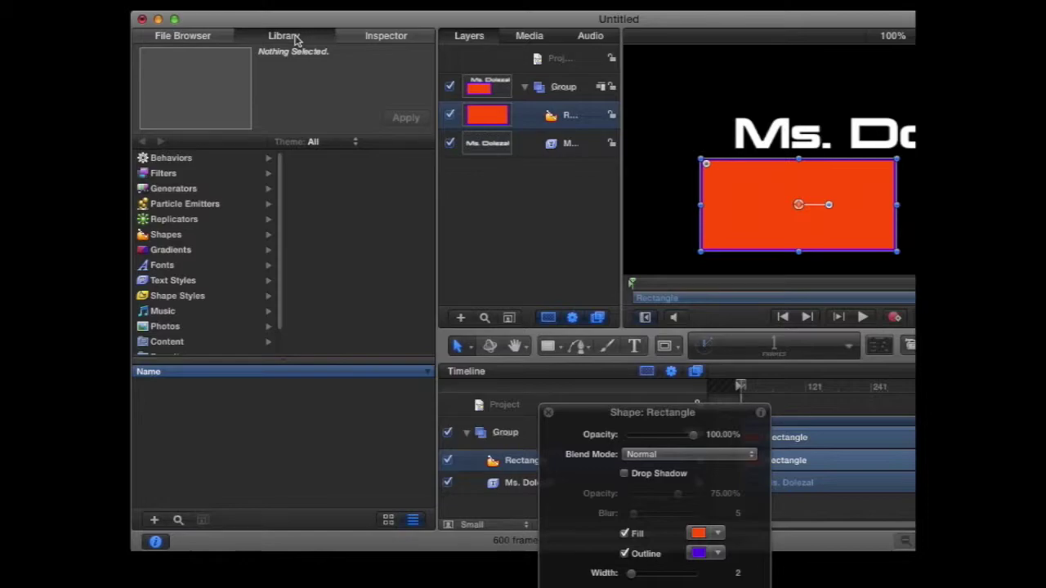
click(229, 163)
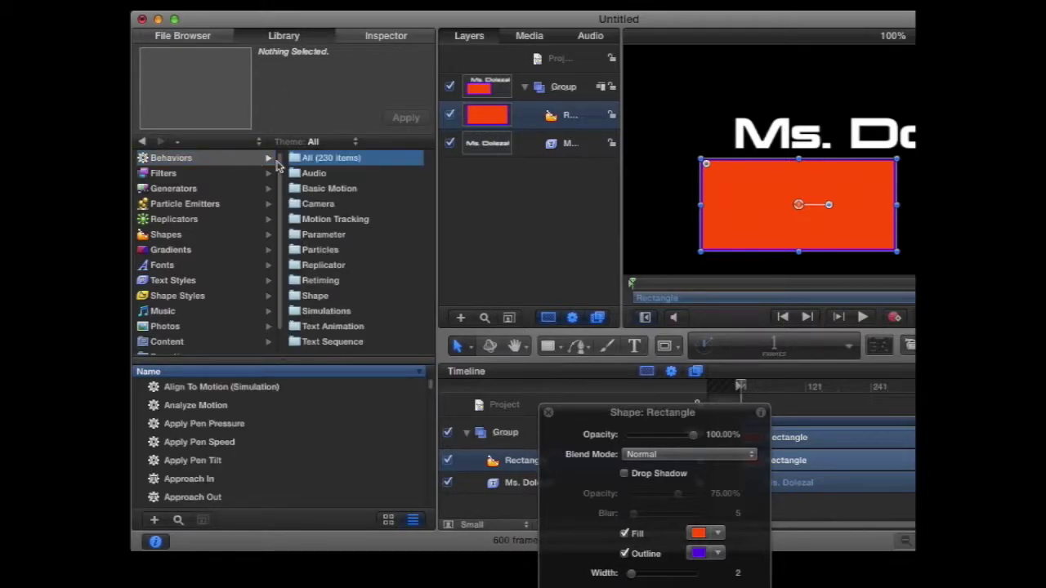
click(345, 328)
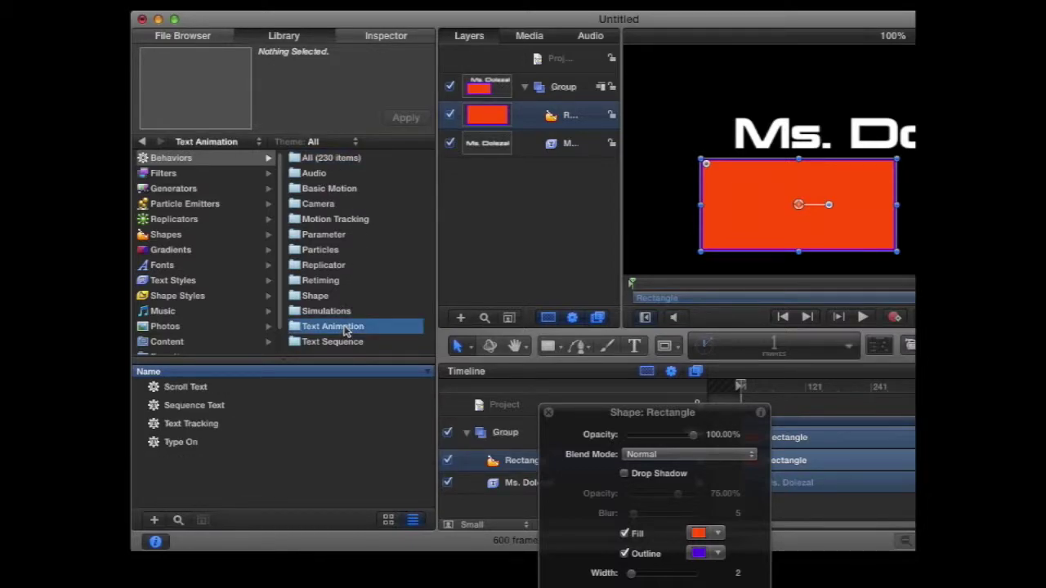
click(175, 424)
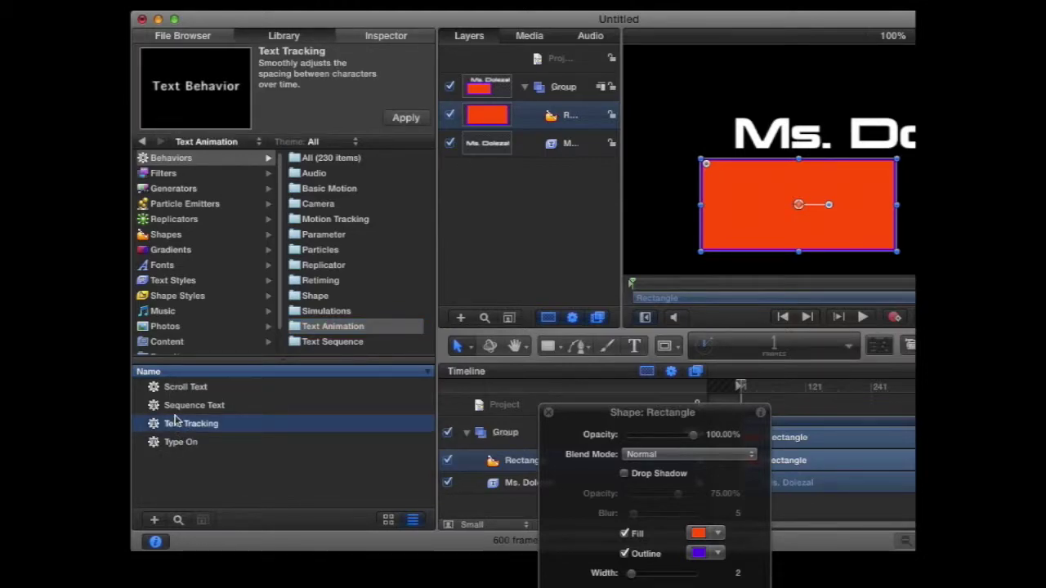
click(174, 410)
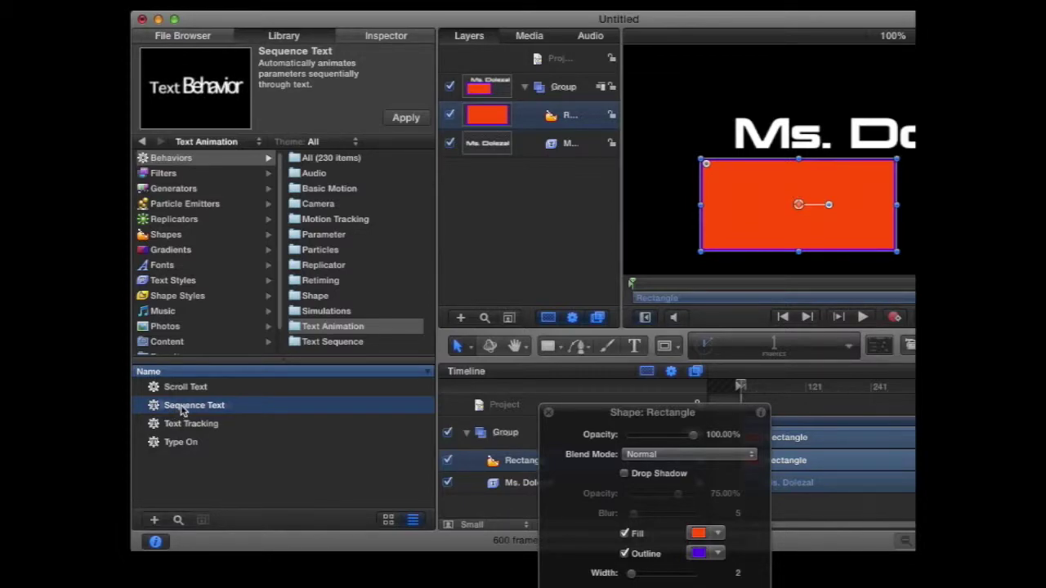
drag(181, 411, 554, 145)
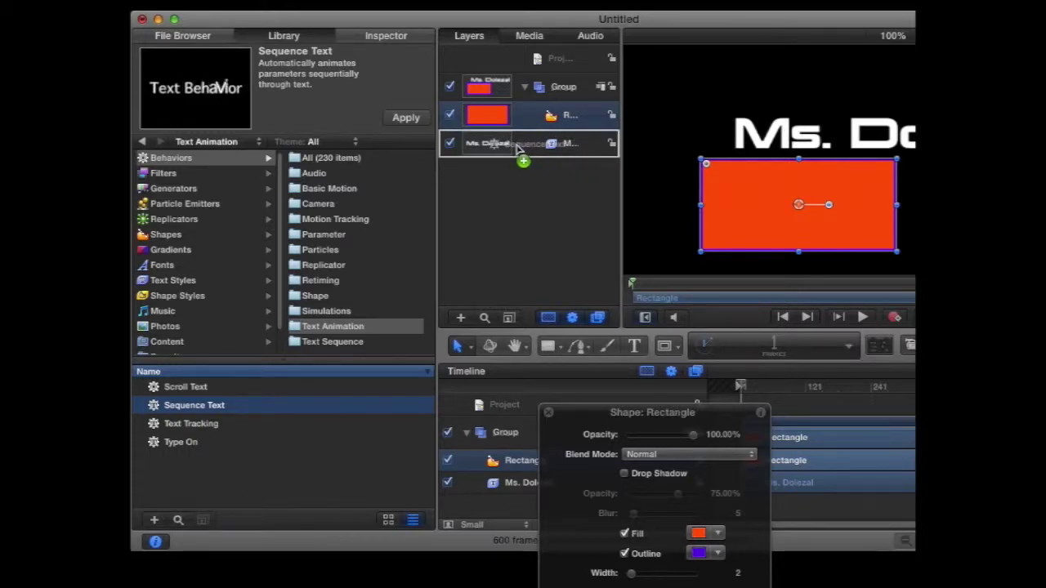
- Drop Sequence Text on the Ms. Dolezal layer, adjust its letter scale, and play the preview
drag(516, 146, 517, 149)
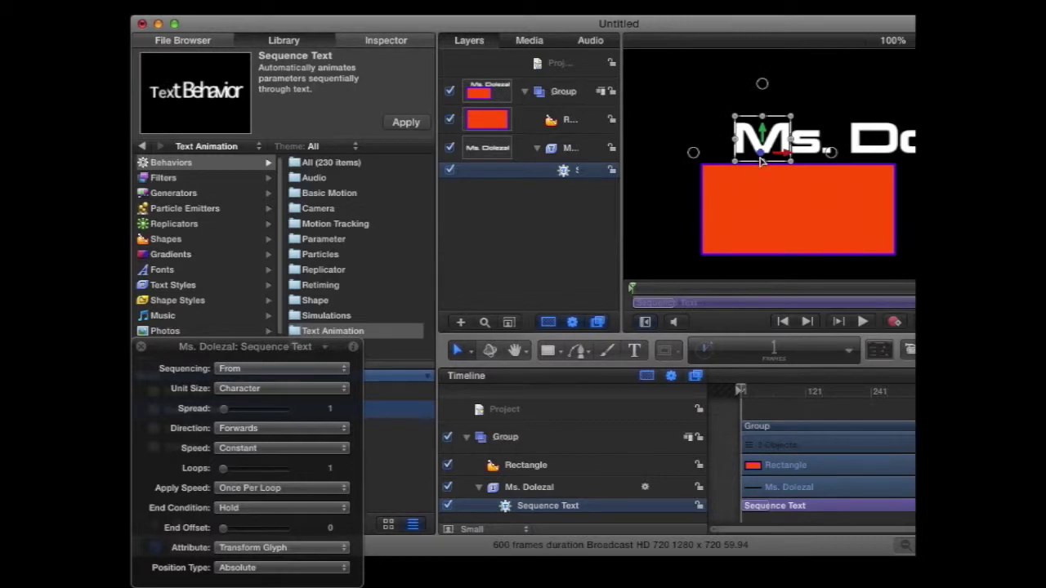
drag(762, 161, 760, 85)
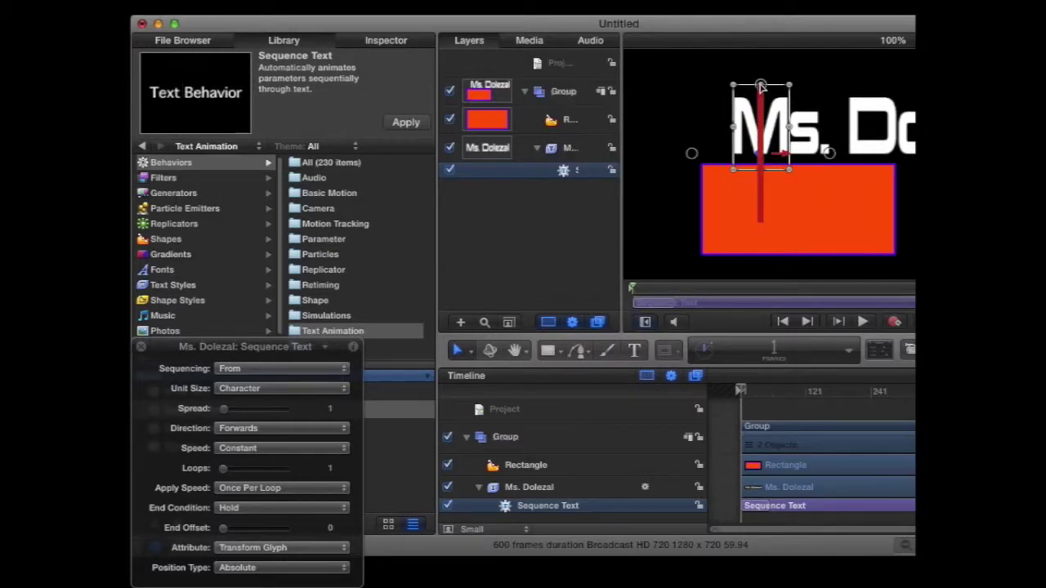
drag(771, 24, 592, 28)
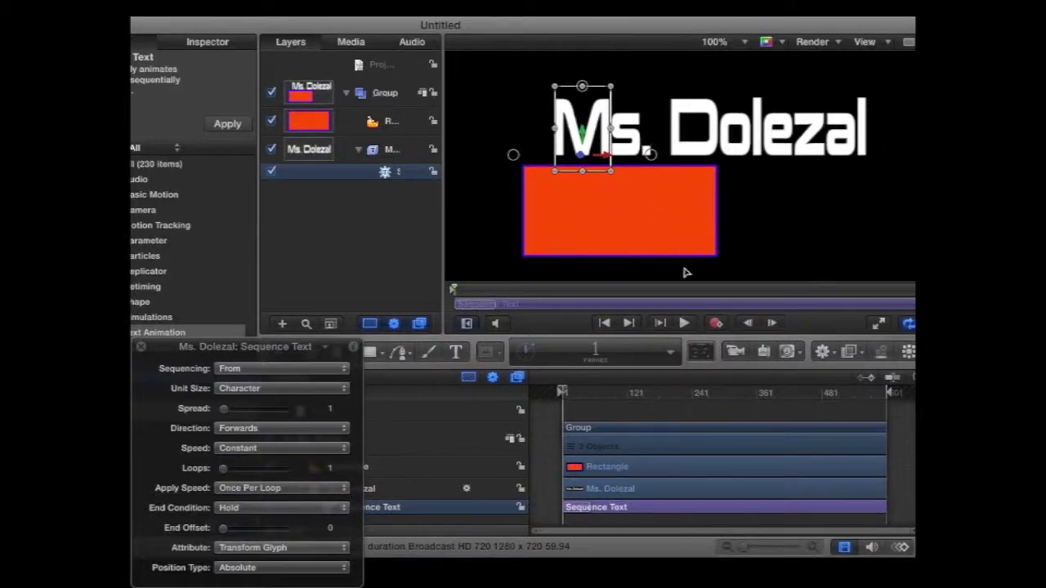
click(685, 323)
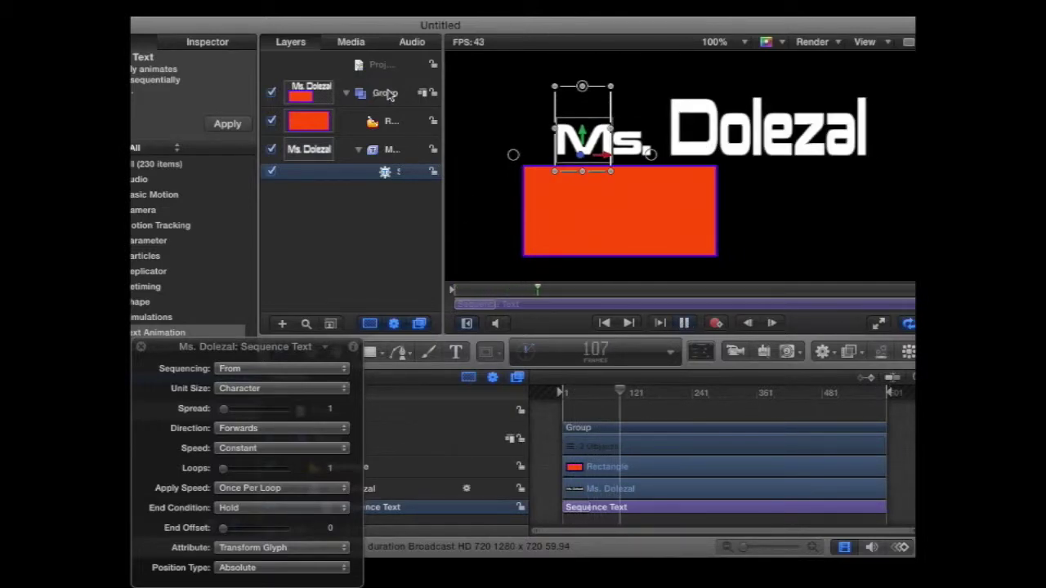
- Drag the Spin behavior from Behaviors > Basic Motion onto the Rectangle layer
drag(313, 30, 497, 15)
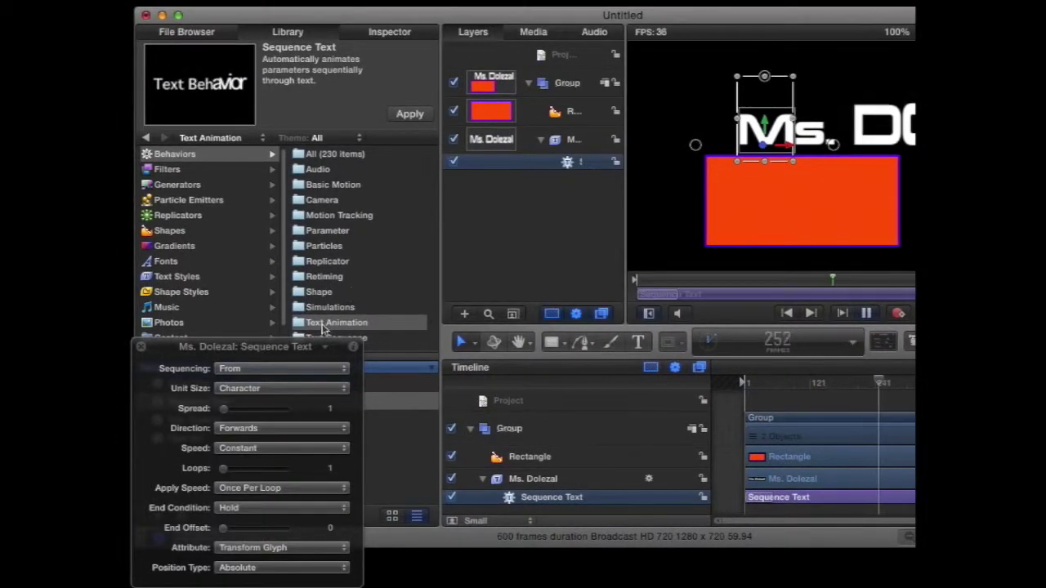
drag(279, 340, 740, 411)
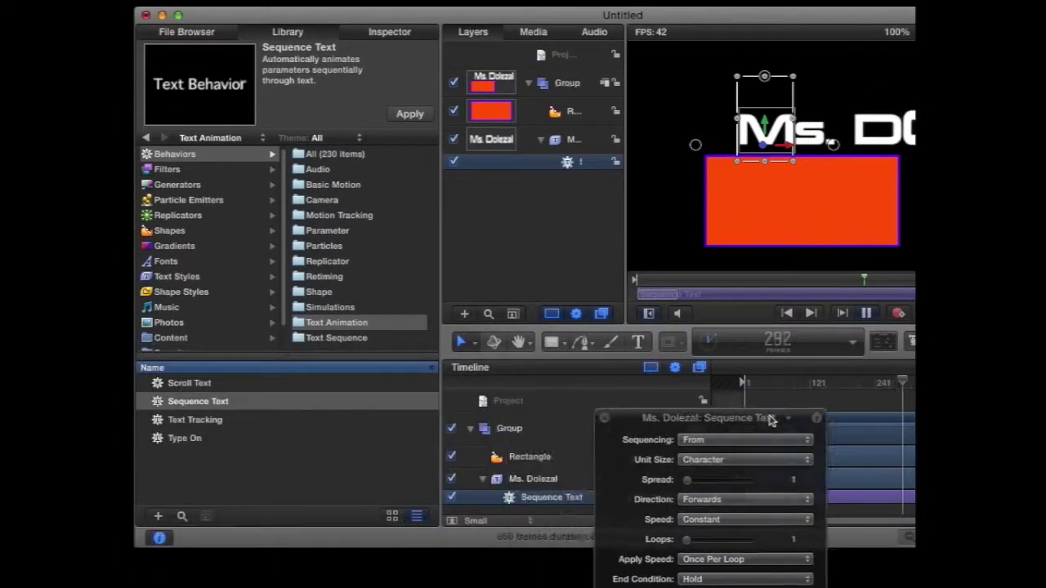
click(368, 188)
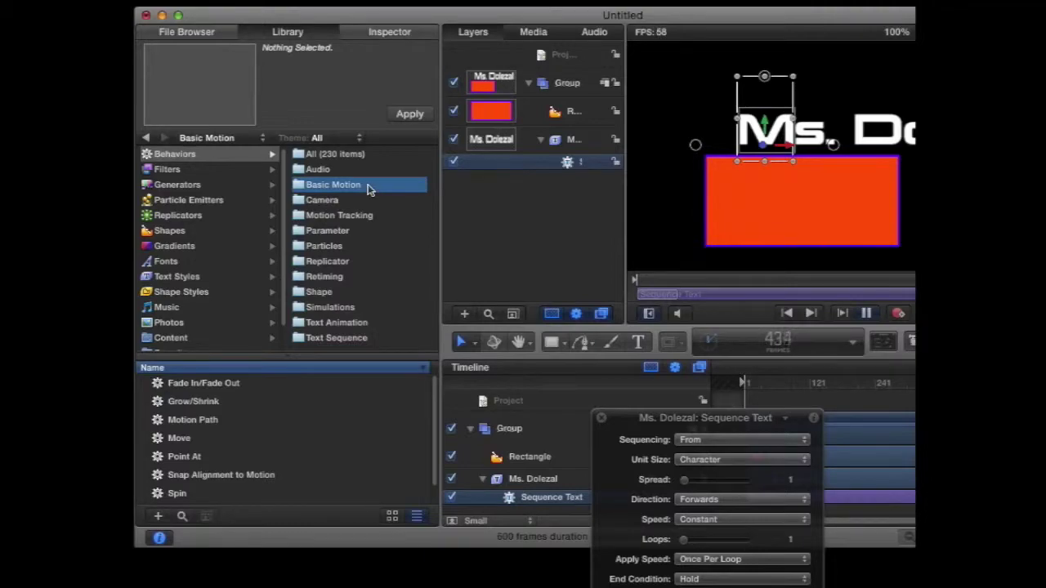
scroll(211, 485, down, 1)
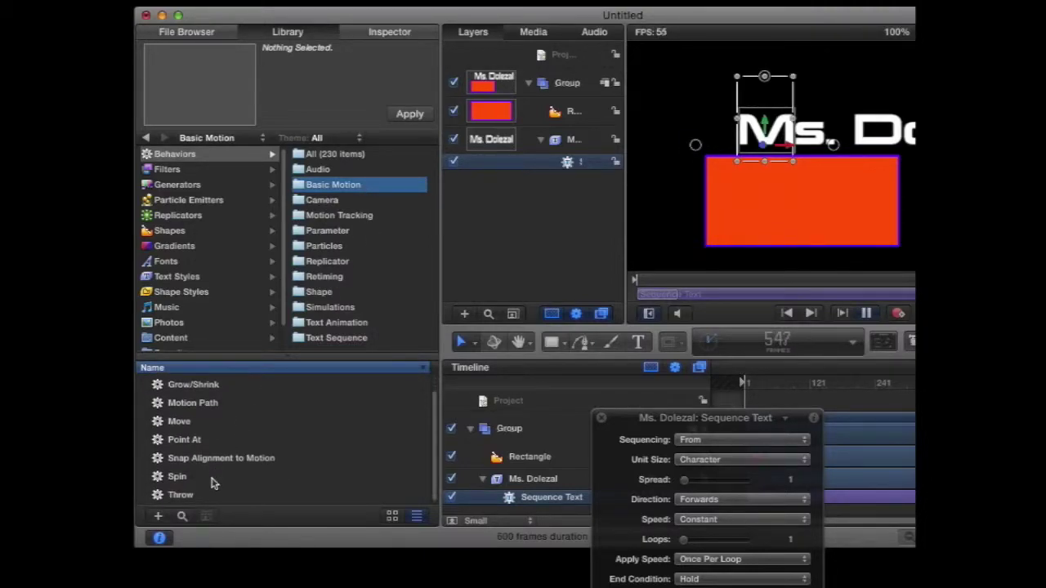
click(175, 478)
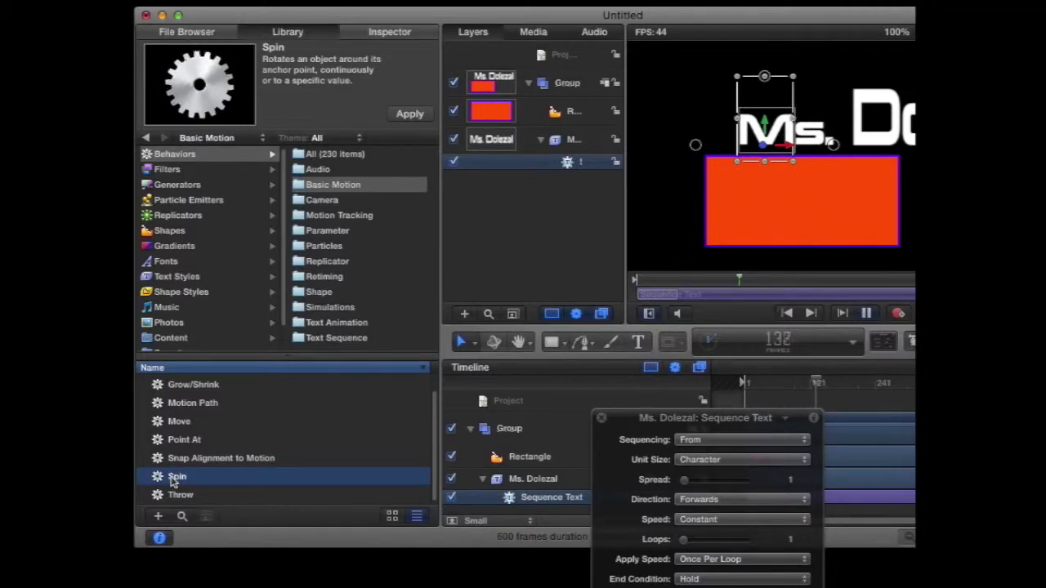
drag(174, 482, 531, 115)
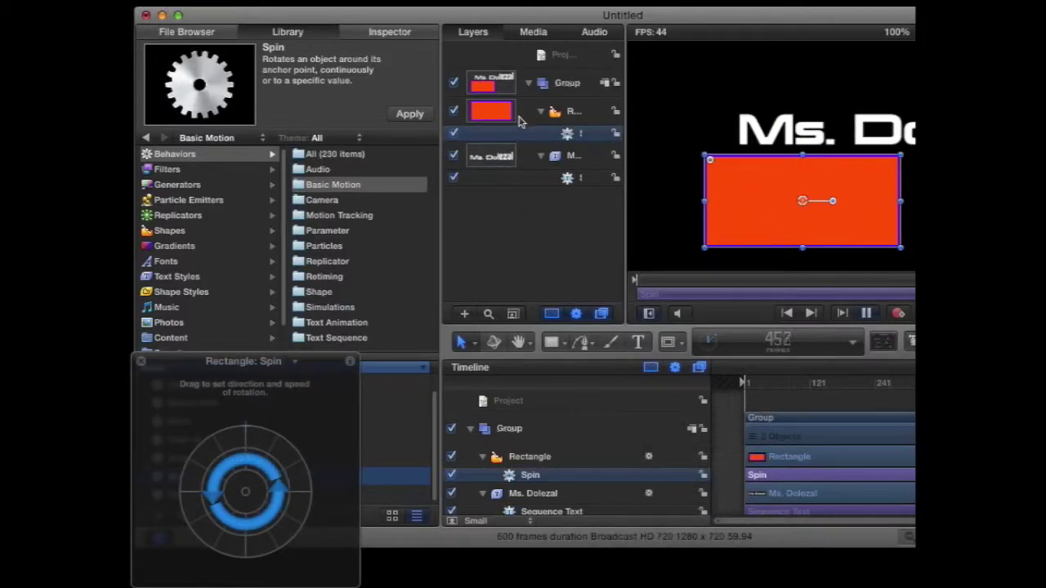
- Select the Rectangle and show its Spin behavior in the Inspector's Behaviors tab
click(520, 118)
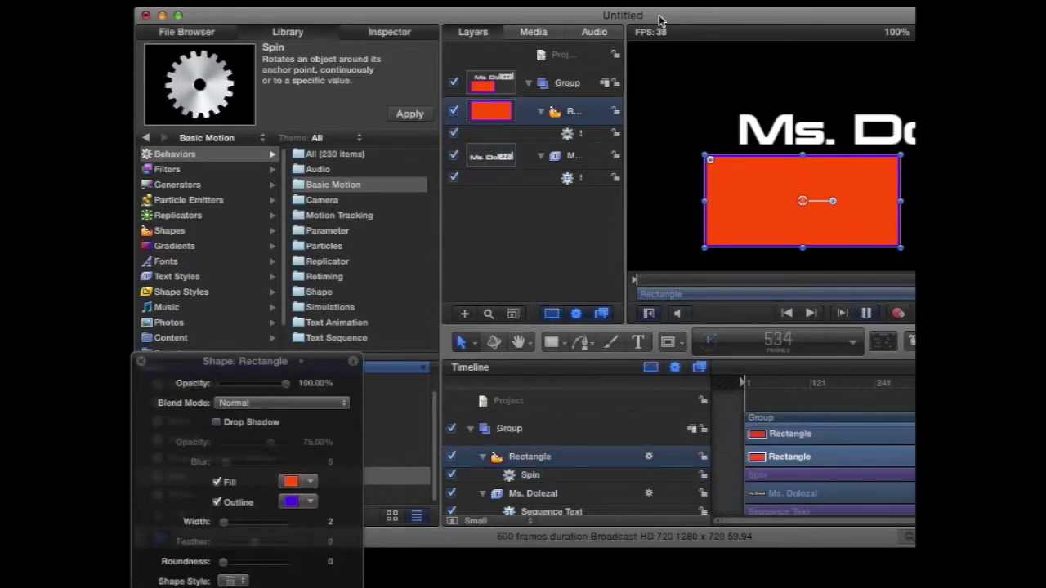
drag(658, 18, 425, 25)
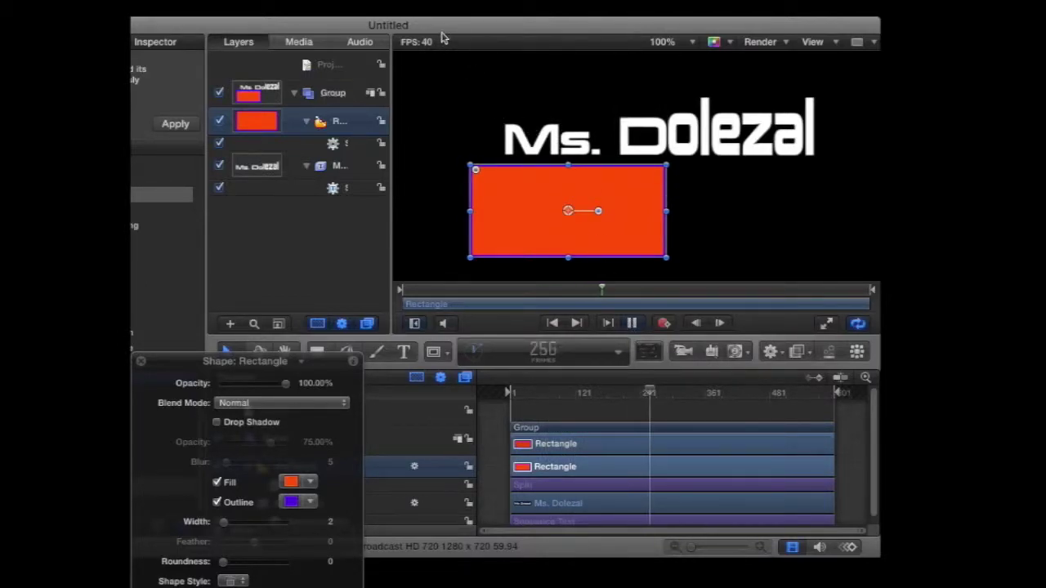
drag(428, 22, 683, 23)
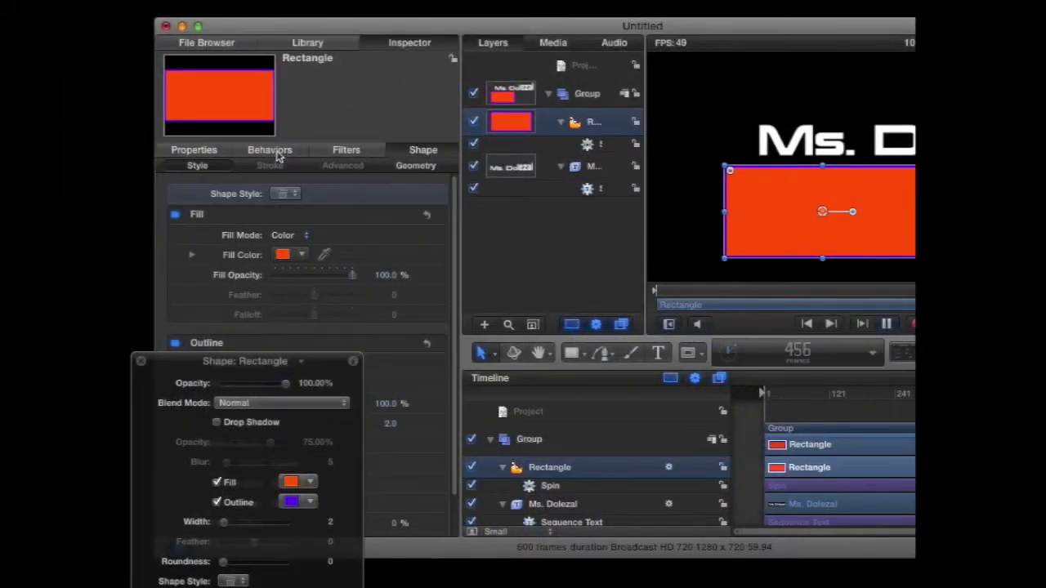
click(273, 153)
click(589, 145)
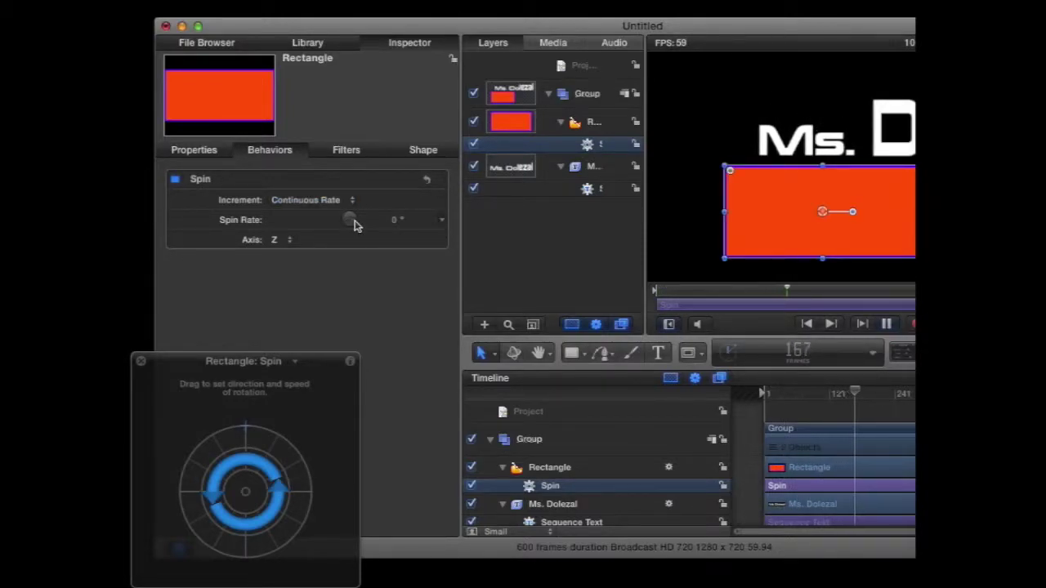
- Set Spin Rate to 164° and tilt to a custom axis (latitude -32.8°, longitude -55.3°)
drag(354, 227, 353, 221)
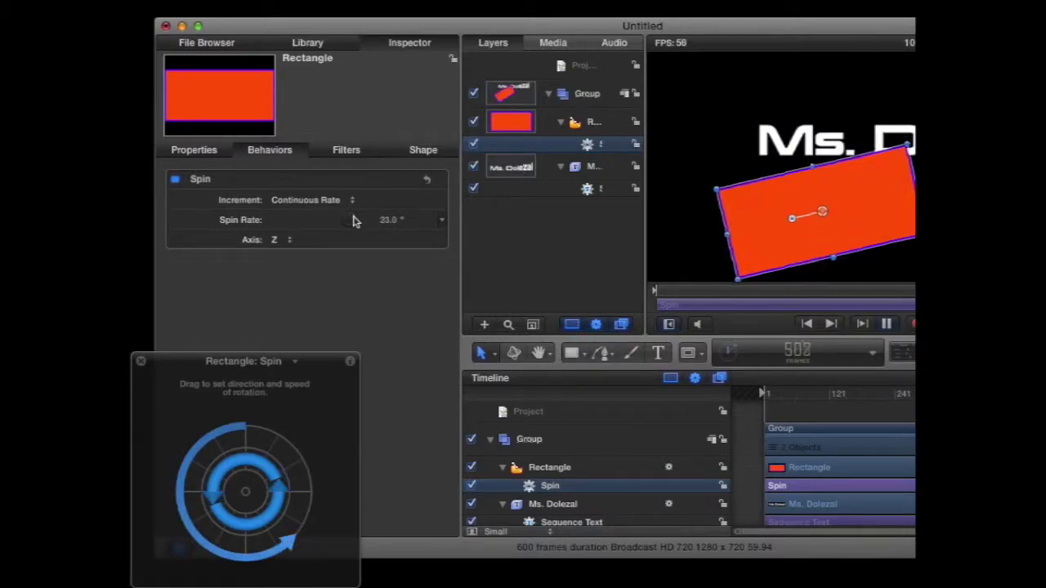
drag(354, 221, 347, 220)
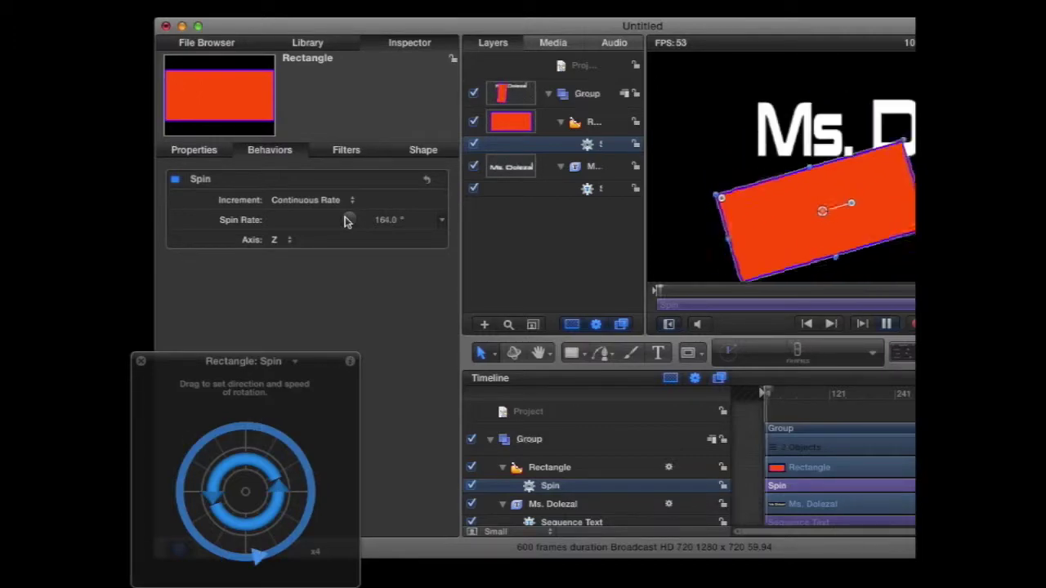
drag(413, 33, 392, 33)
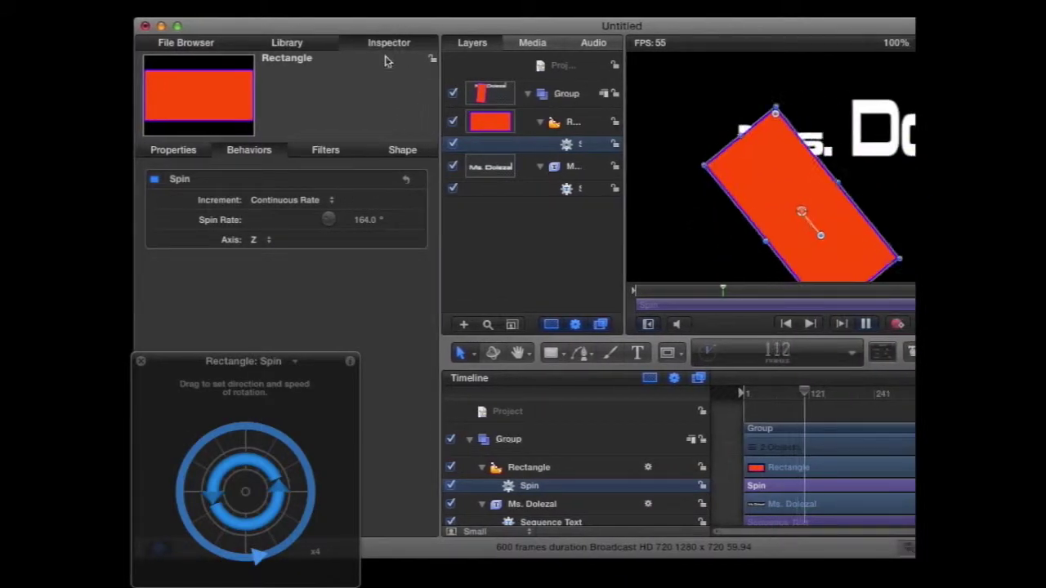
drag(287, 362, 551, 287)
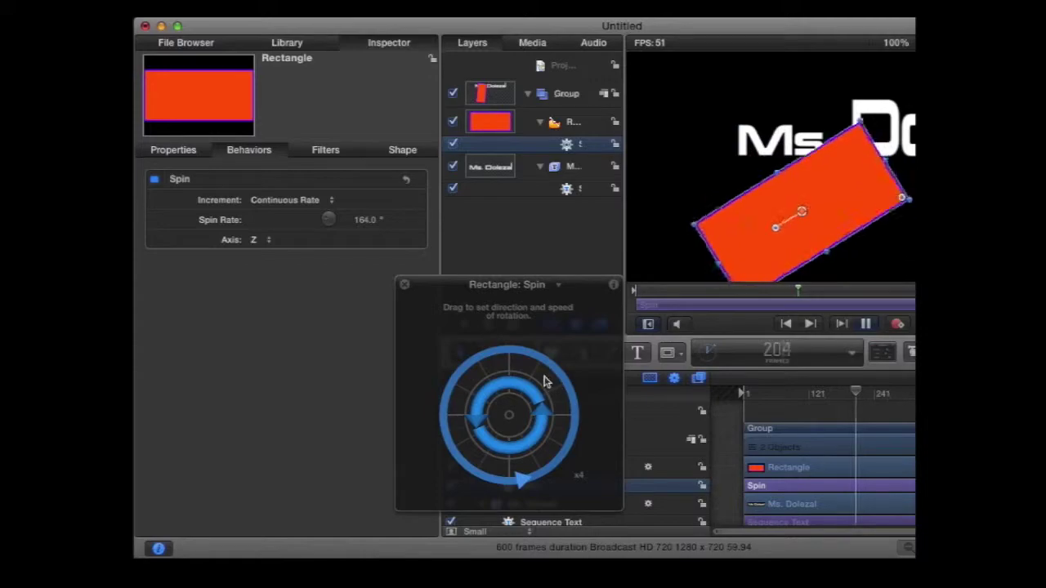
drag(546, 379, 510, 431)
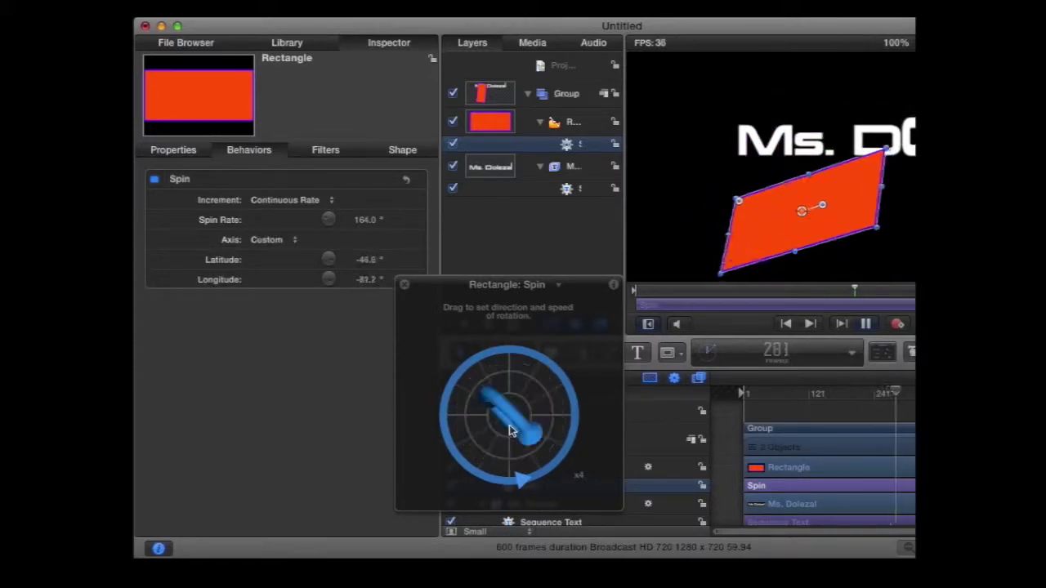
drag(491, 391, 549, 422)
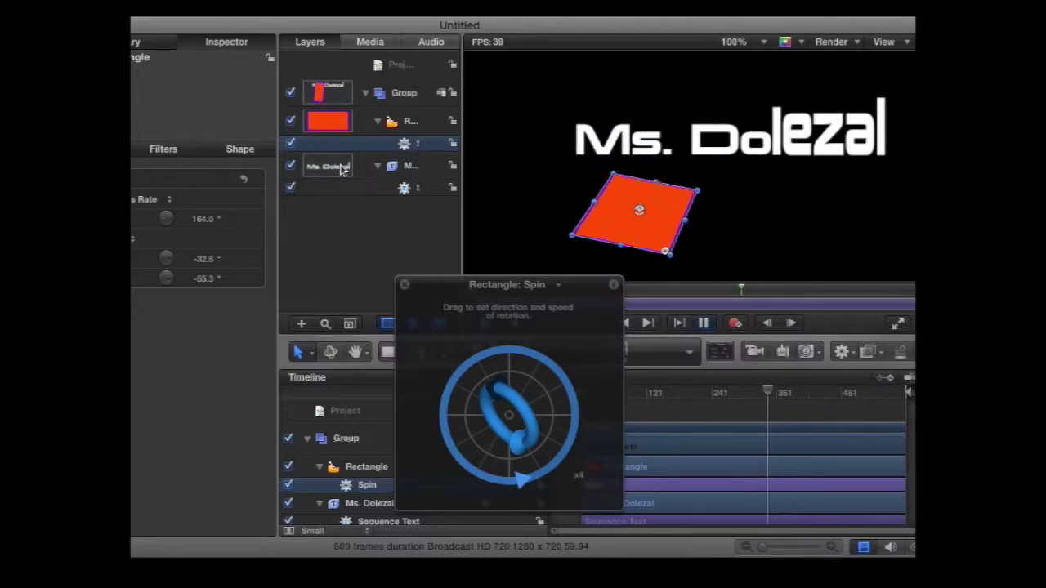
- Move the Ms. Dolezal layer above Group, clear the selection, and reveal the side panel
drag(342, 170, 341, 75)
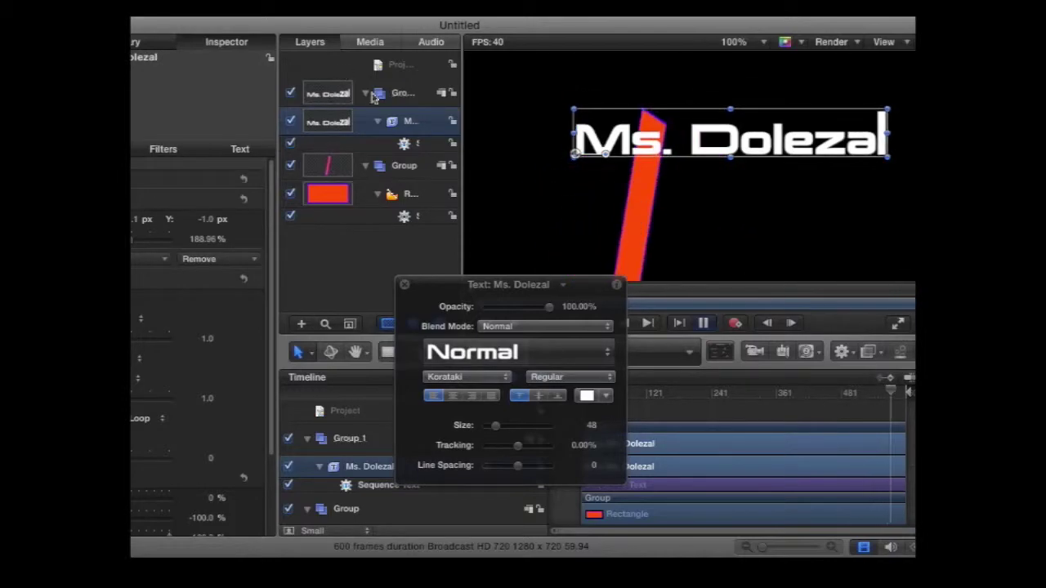
click(477, 229)
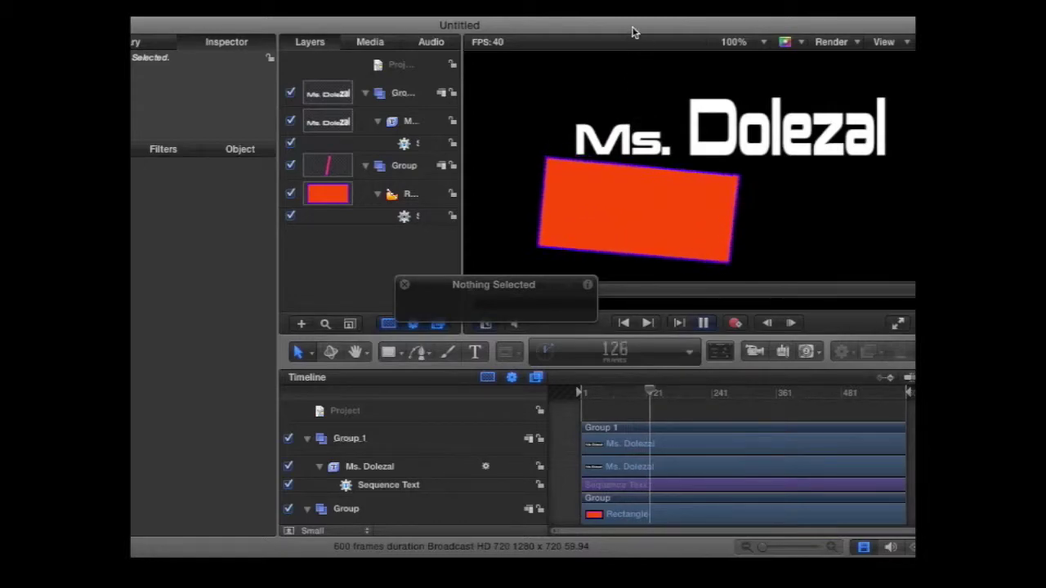
drag(631, 30, 563, 31)
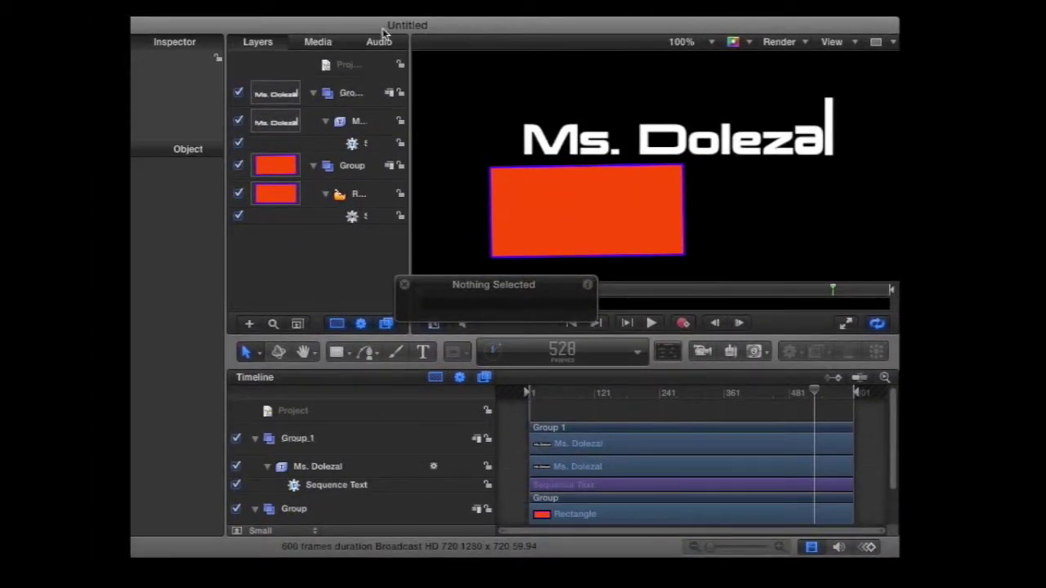
key(super+3)
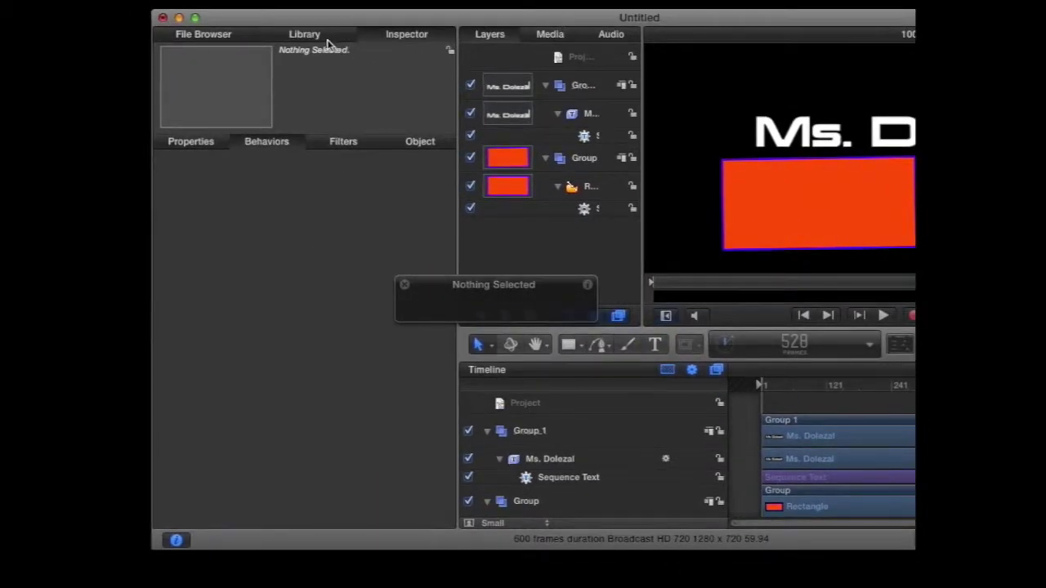
- Apply Filters > Glow > Outer Glow to the title with Radius 11 and Brightness 59
click(313, 37)
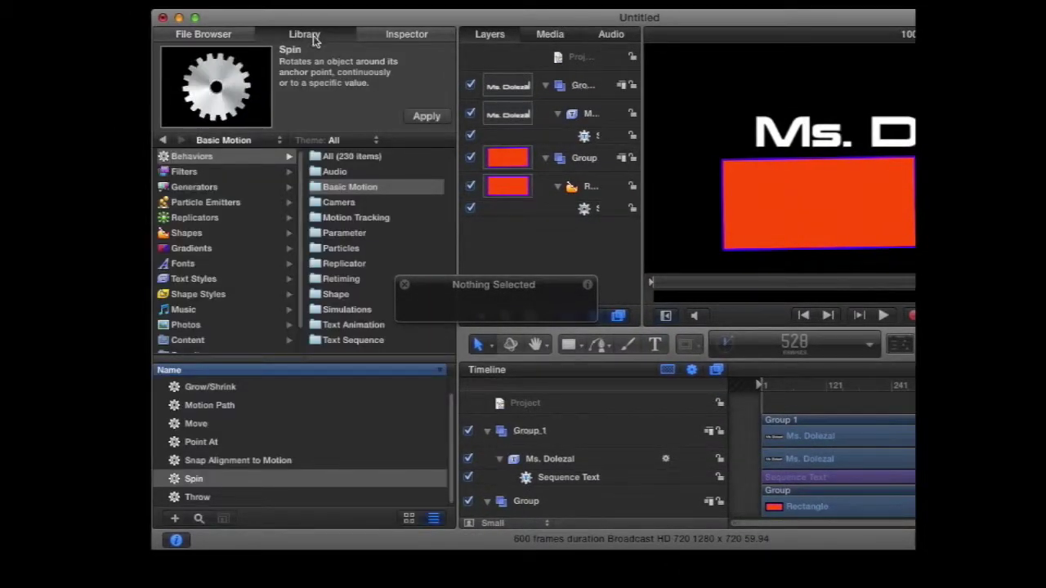
click(218, 177)
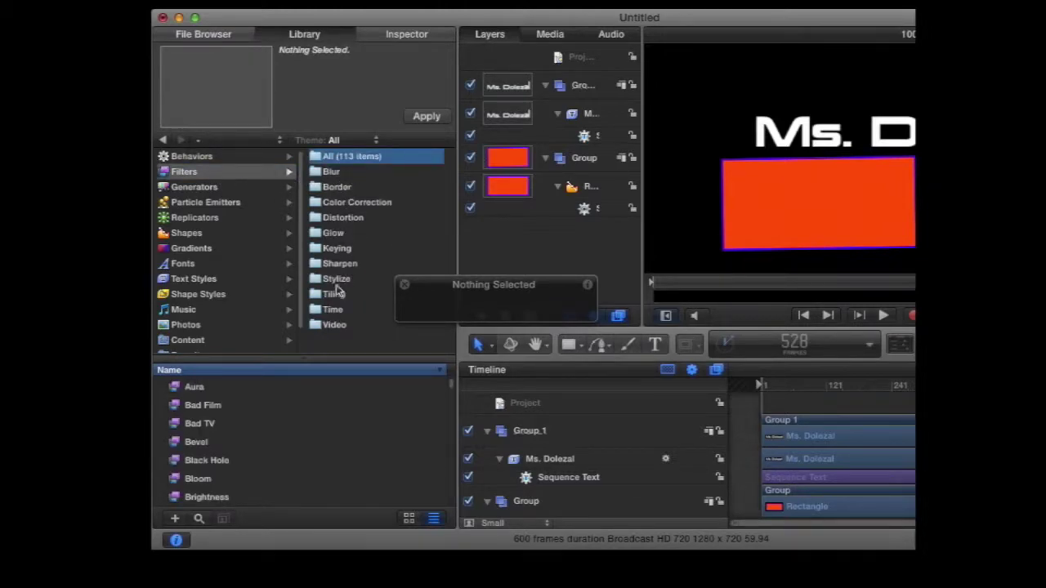
click(336, 236)
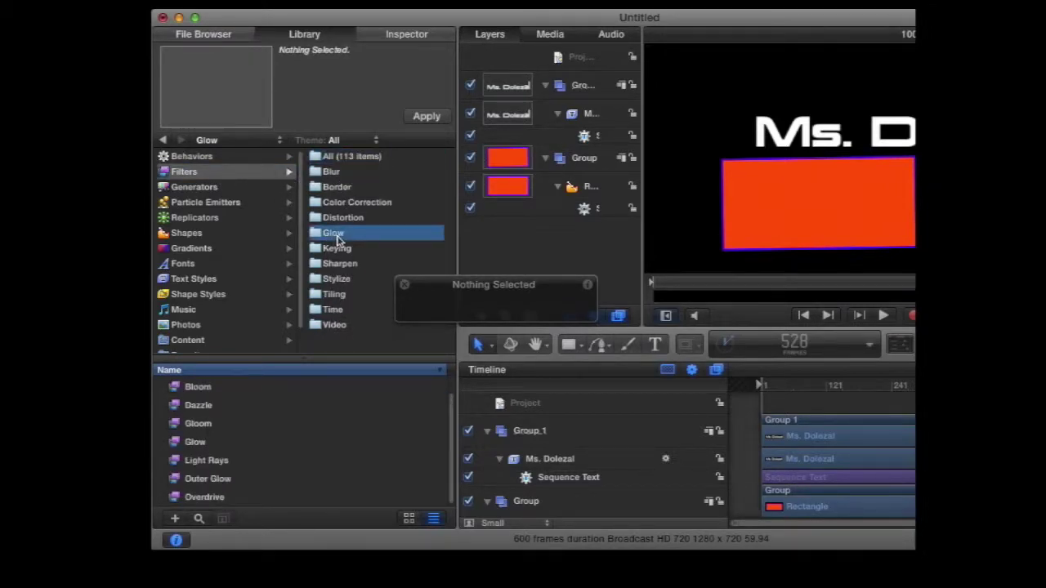
click(227, 462)
click(241, 480)
click(241, 497)
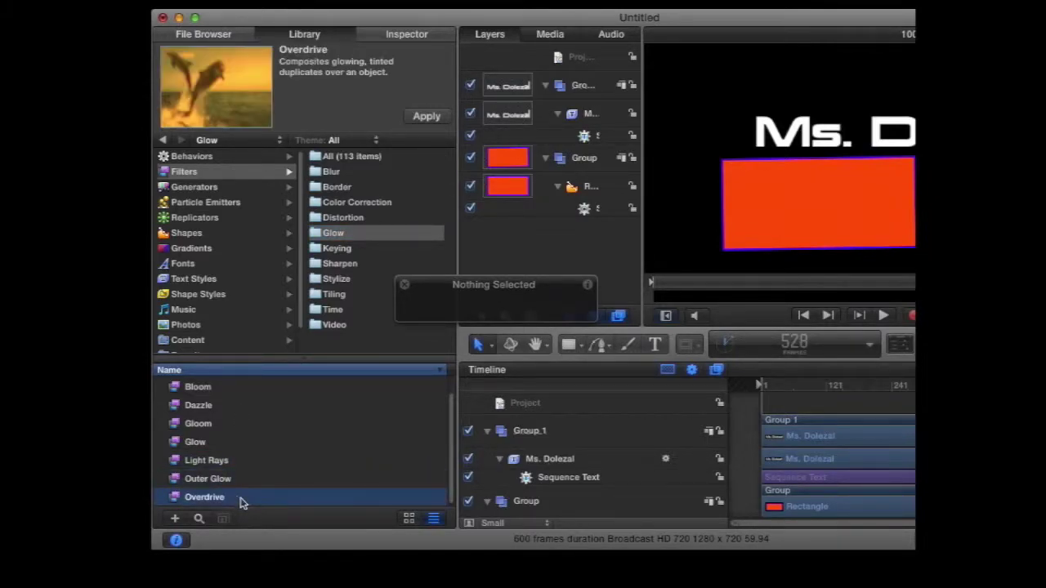
click(239, 480)
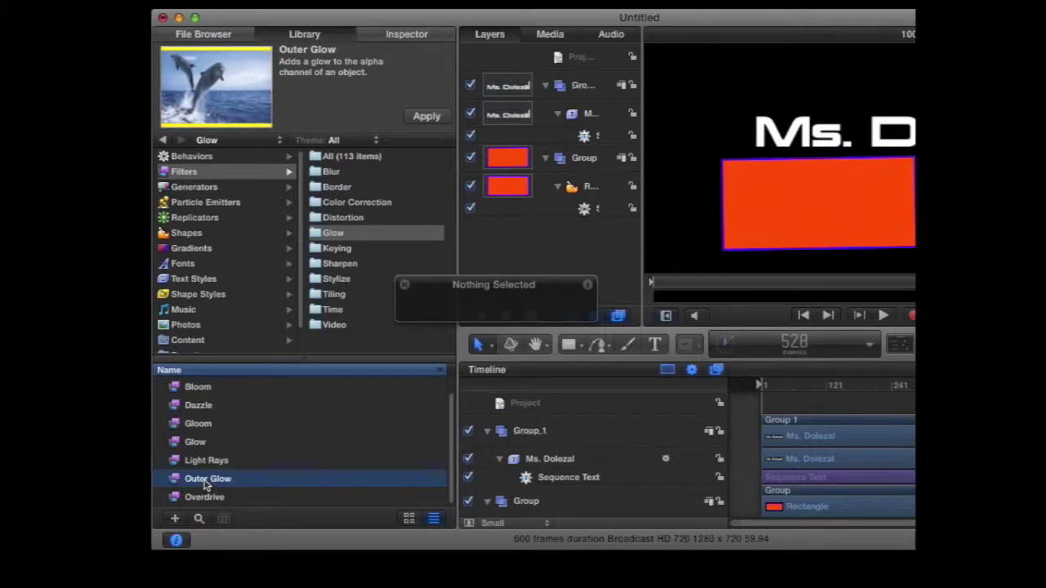
drag(259, 461, 594, 116)
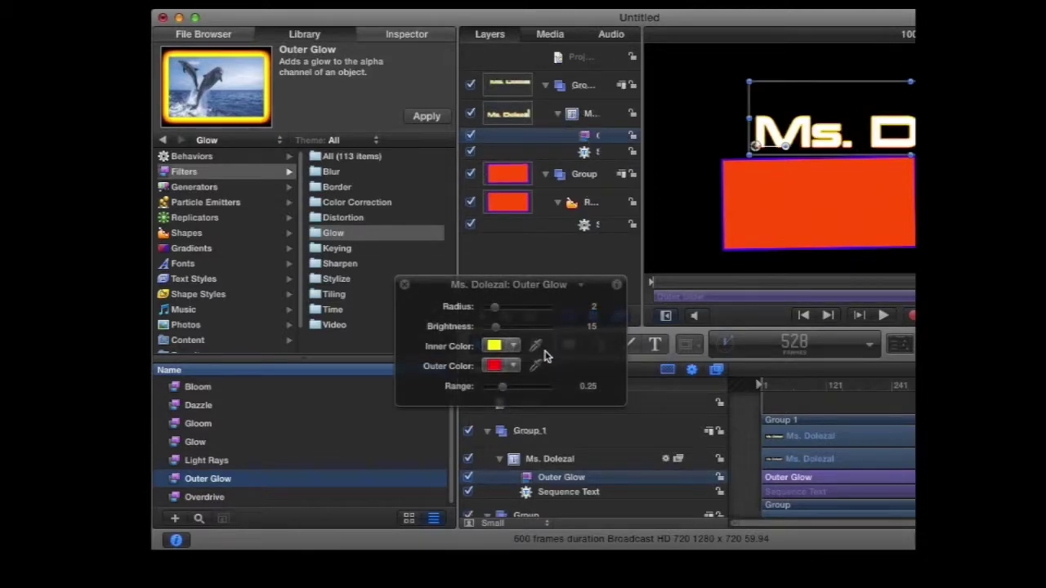
drag(496, 326, 533, 308)
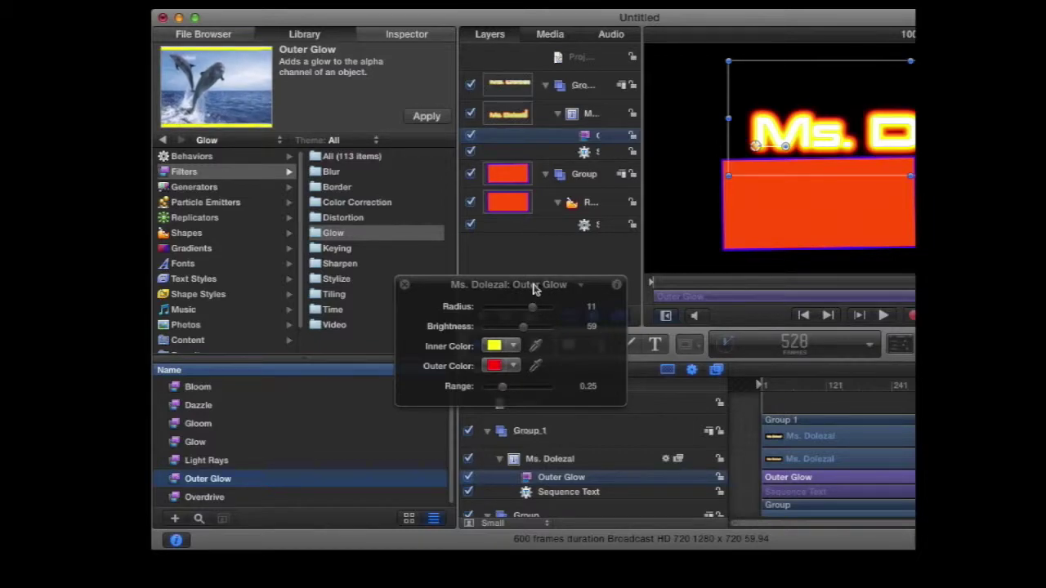
drag(533, 285, 611, 321)
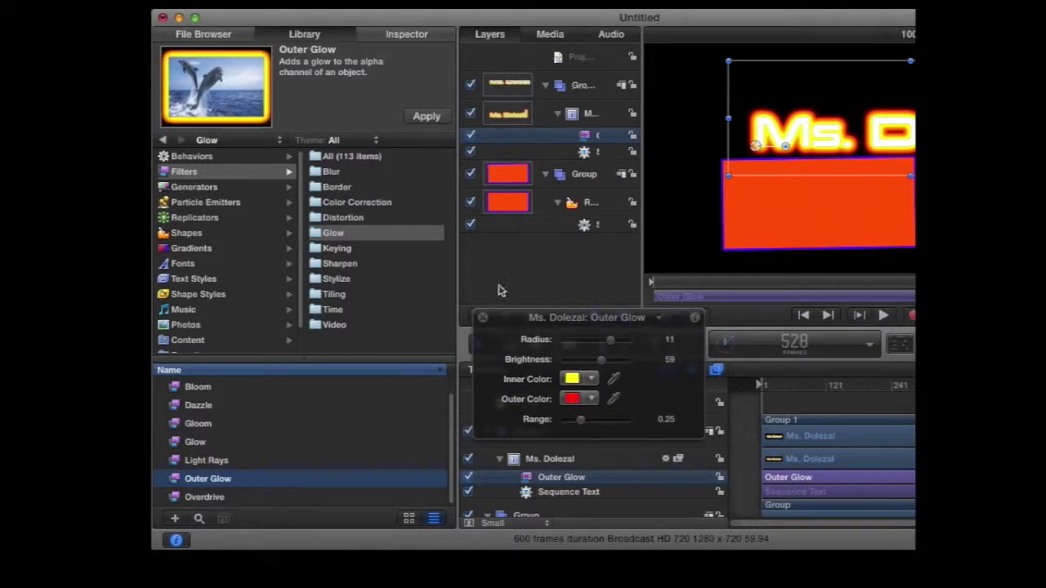
- Browse the Distortion and Stylize filter categories in the Library
click(353, 219)
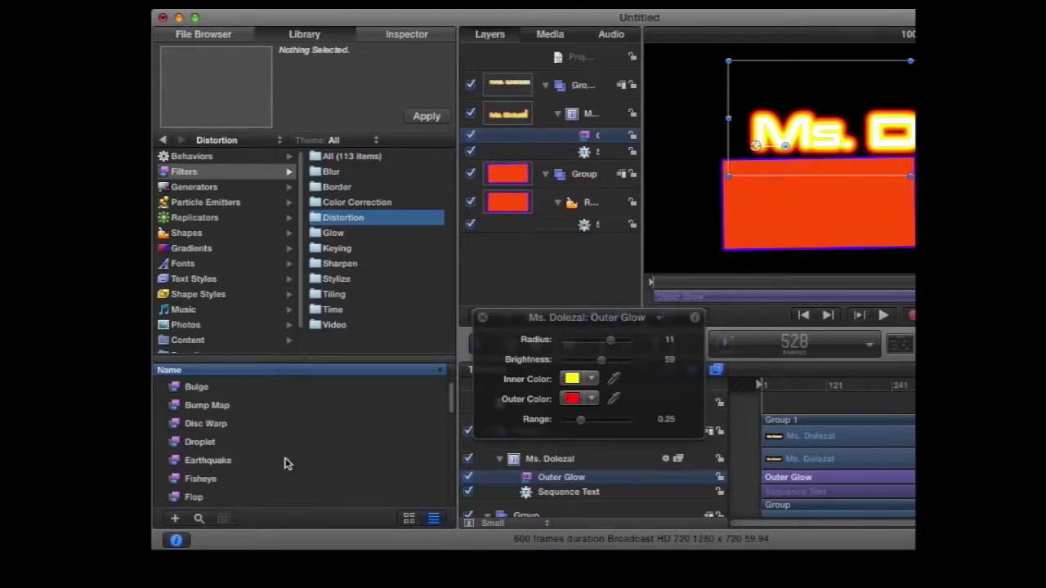
scroll(284, 463, down, 1)
scroll(283, 462, up, 2)
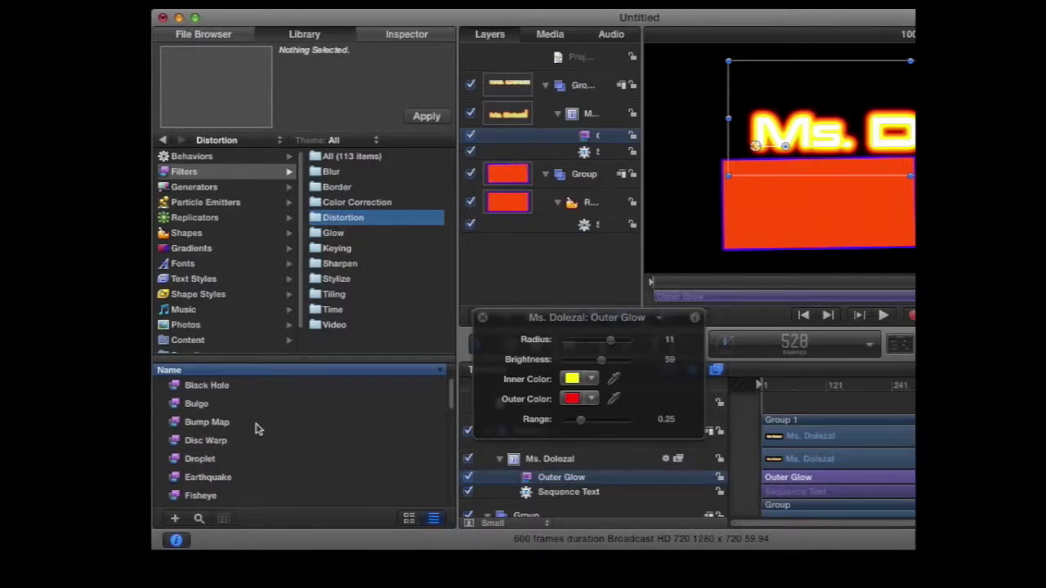
scroll(262, 441, down, 5)
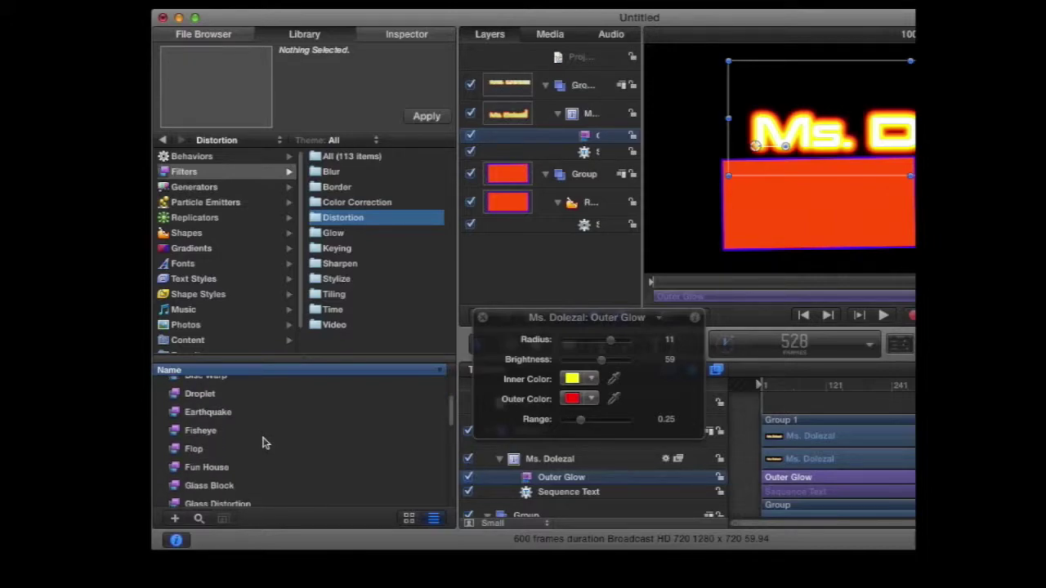
scroll(263, 443, down, 1)
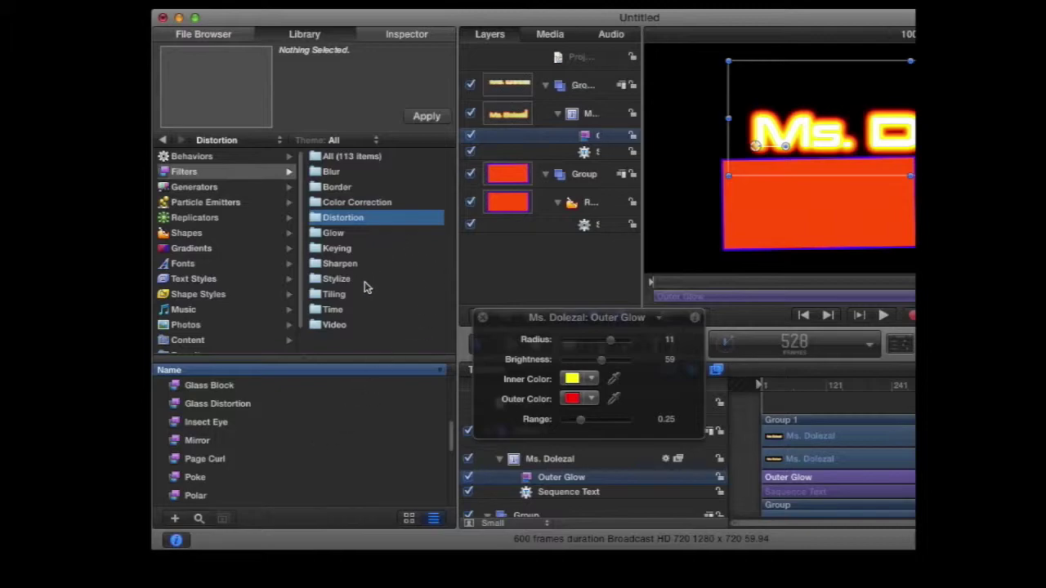
click(336, 280)
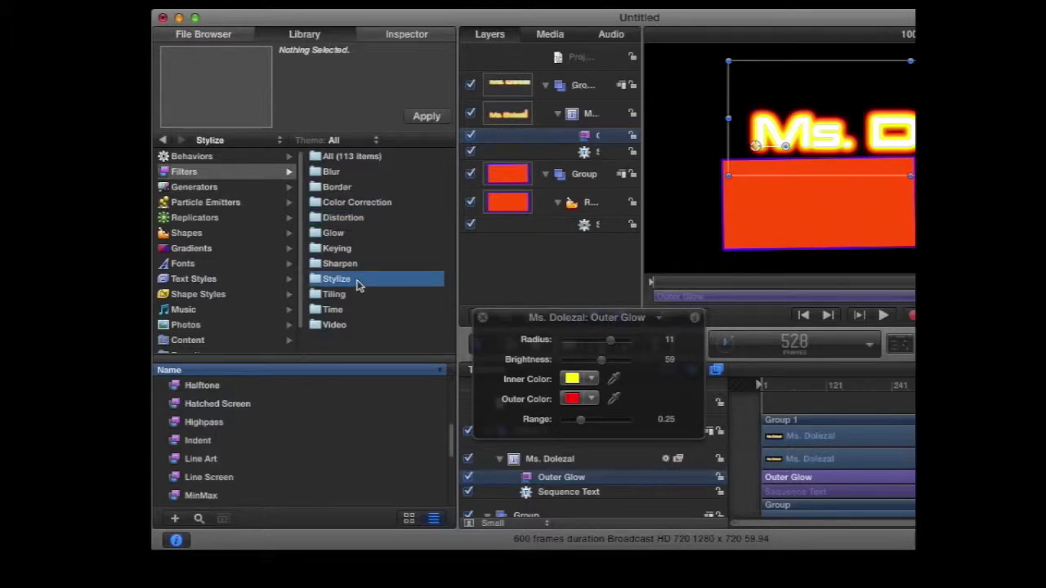
scroll(245, 465, down, 2)
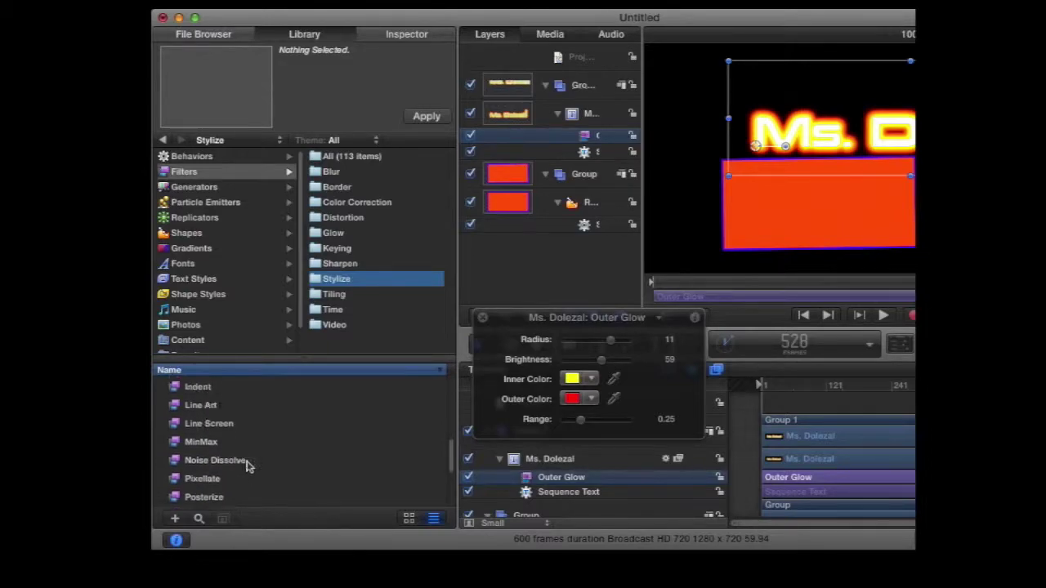
scroll(248, 466, up, 6)
scroll(250, 466, up, 2)
- Apply the Bad TV filter to the orange rectangle's Group layer
click(221, 421)
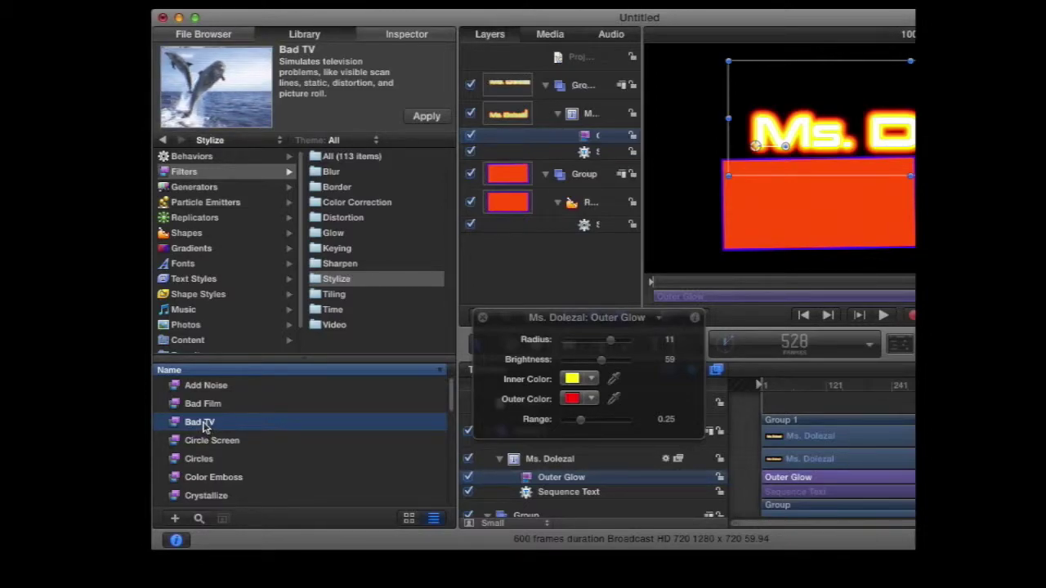
drag(251, 406, 527, 178)
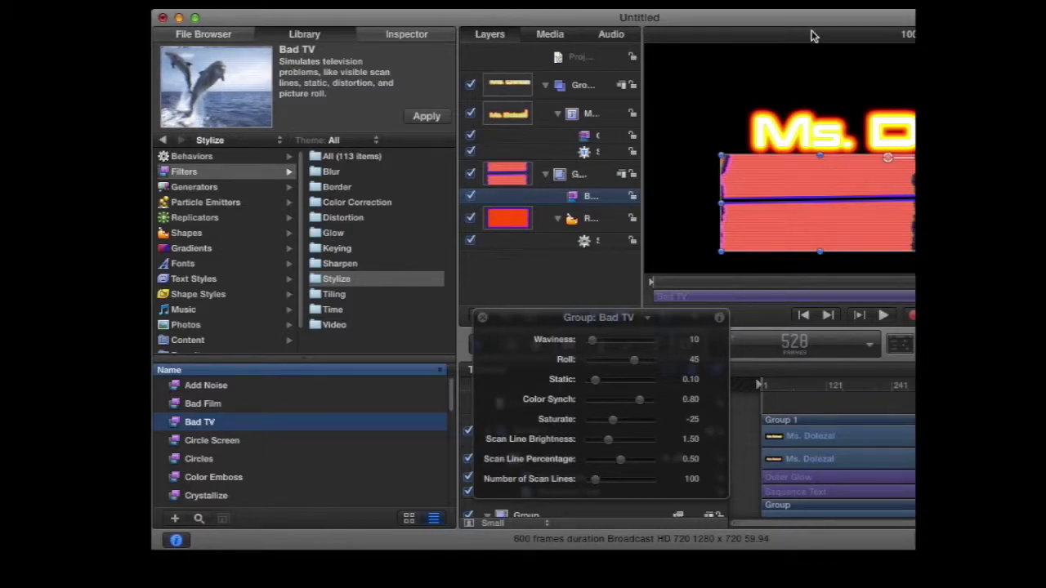
drag(813, 20, 609, 27)
click(497, 107)
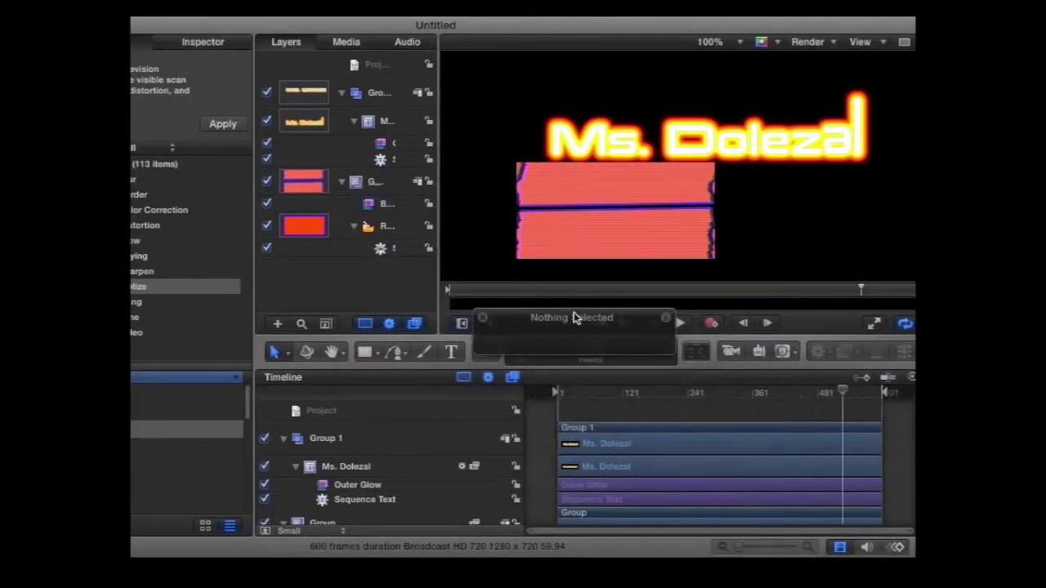
drag(602, 317, 240, 414)
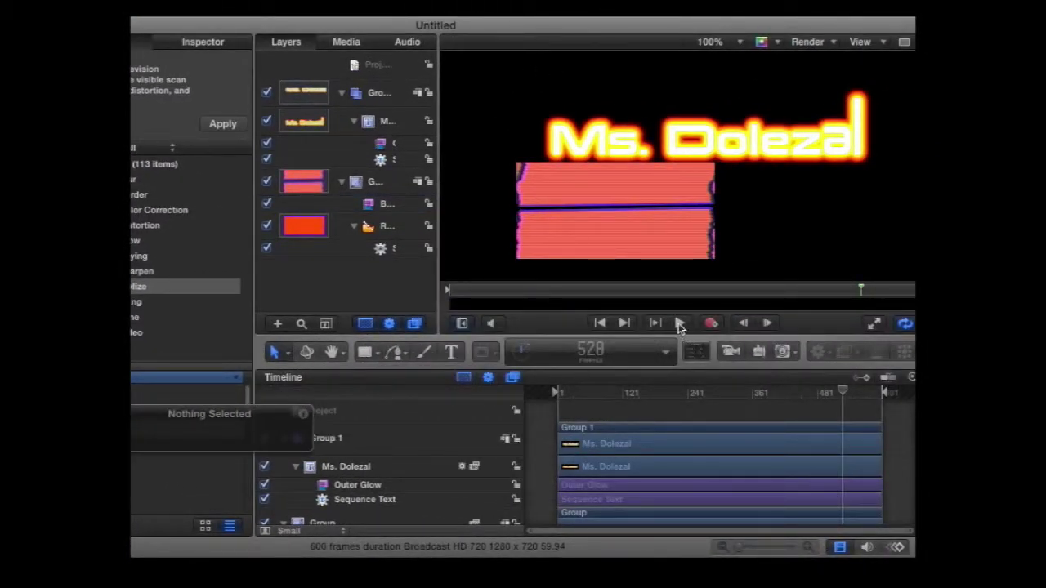
drag(840, 395, 567, 393)
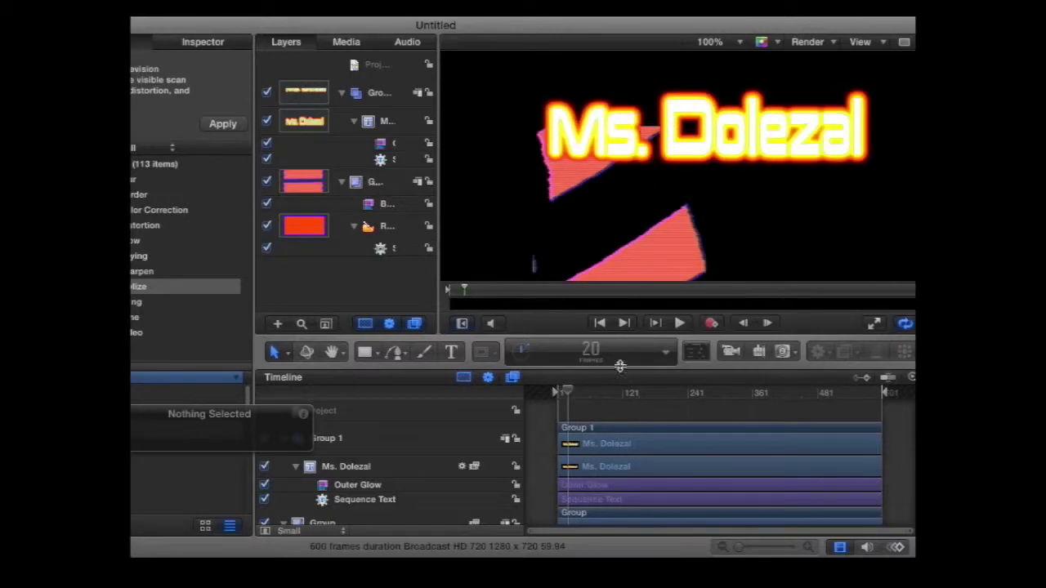
click(681, 325)
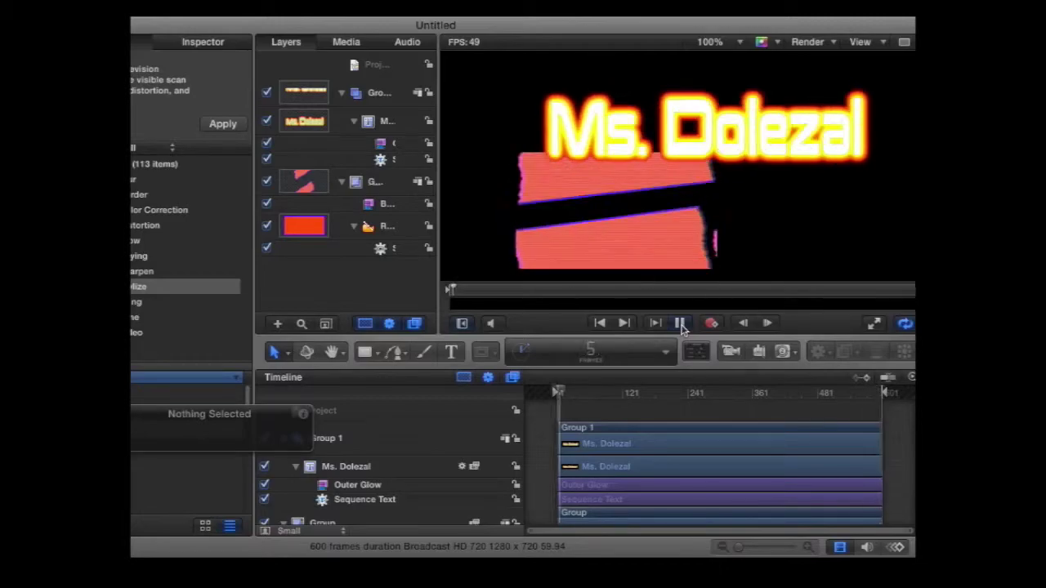
click(681, 324)
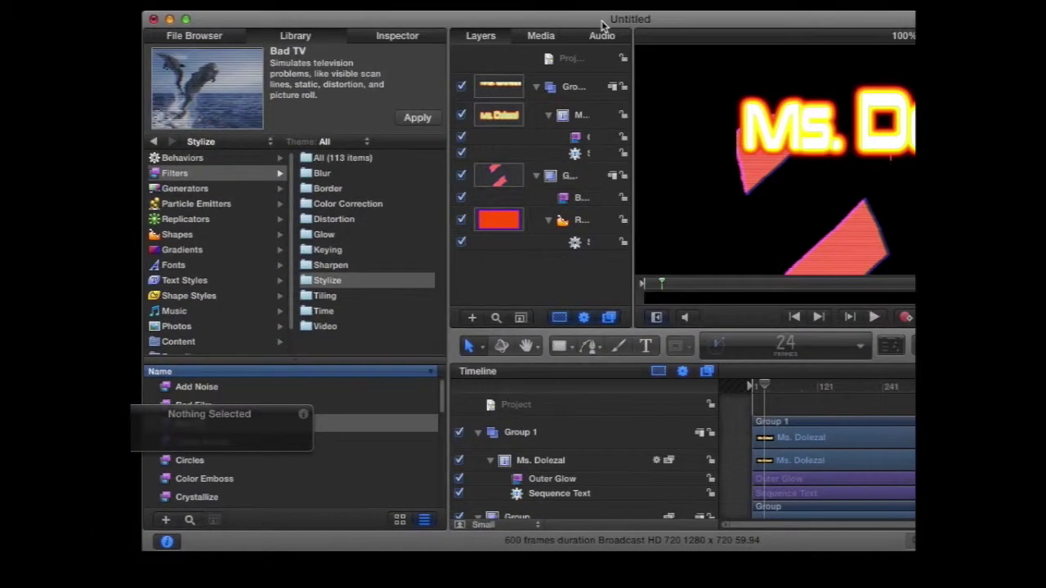
- Browse the Library's Particle Emitter subfolders, from Abstract through Urban
click(285, 35)
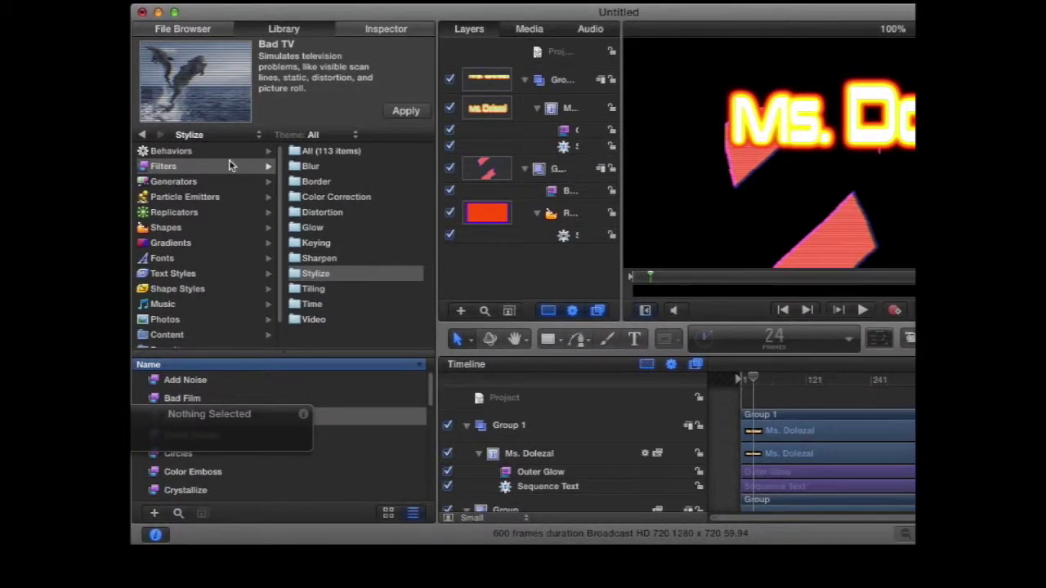
click(211, 201)
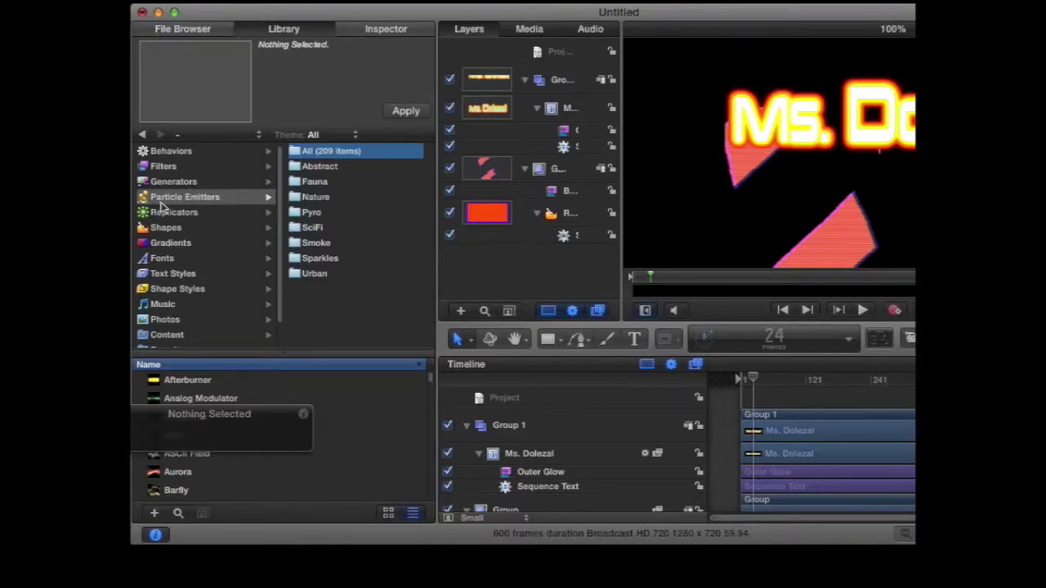
click(319, 168)
click(318, 181)
click(318, 197)
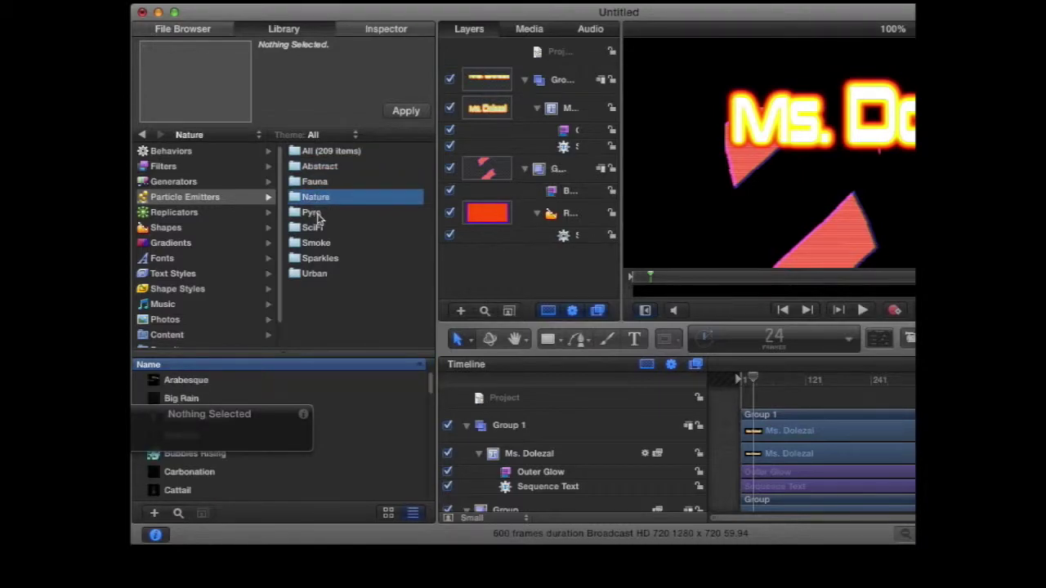
click(315, 211)
click(314, 228)
click(316, 244)
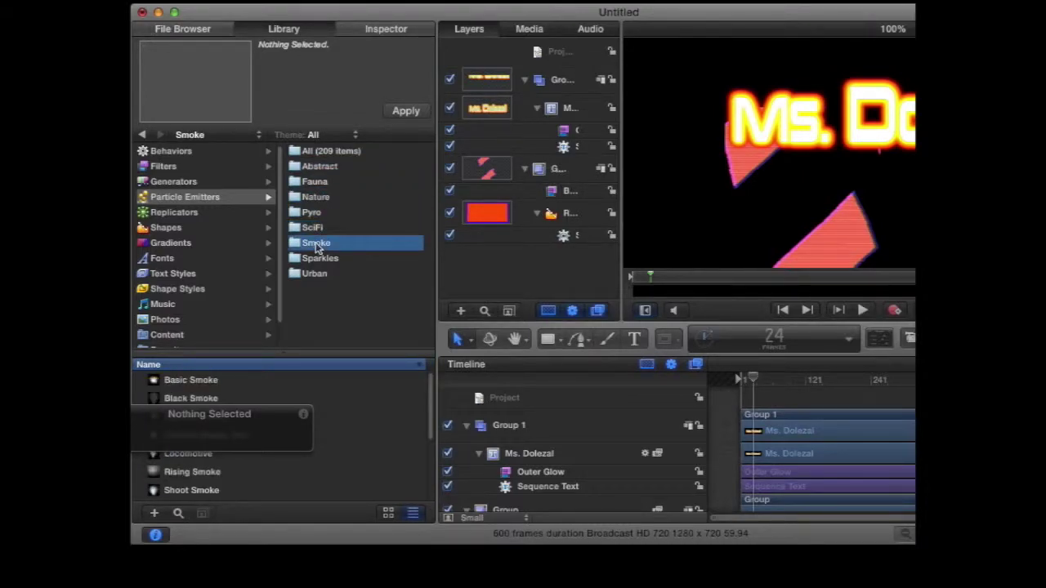
click(319, 260)
click(316, 275)
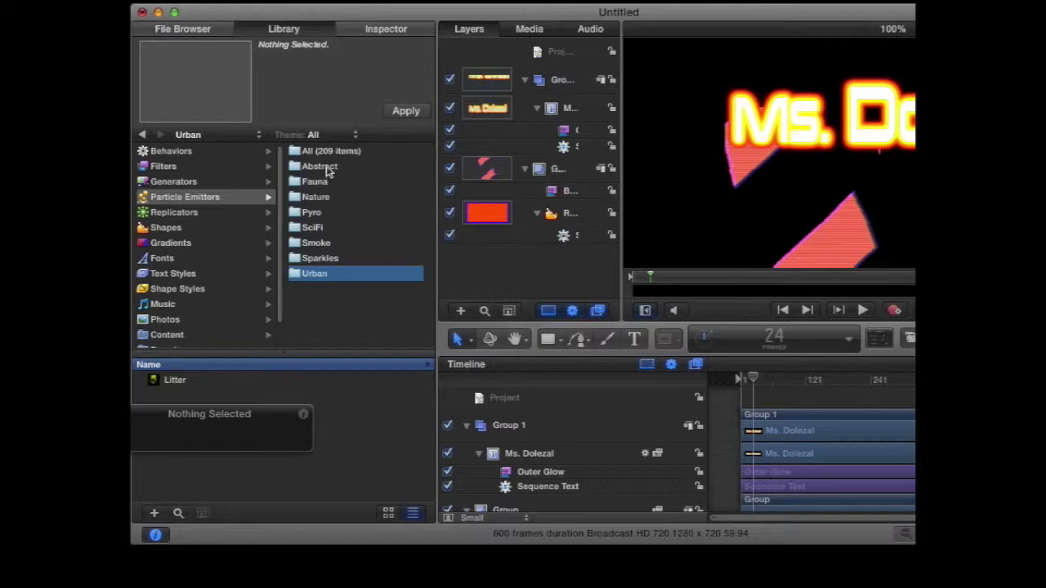
- Show all 209 particle emitters and preview Afterburner
click(323, 167)
click(330, 154)
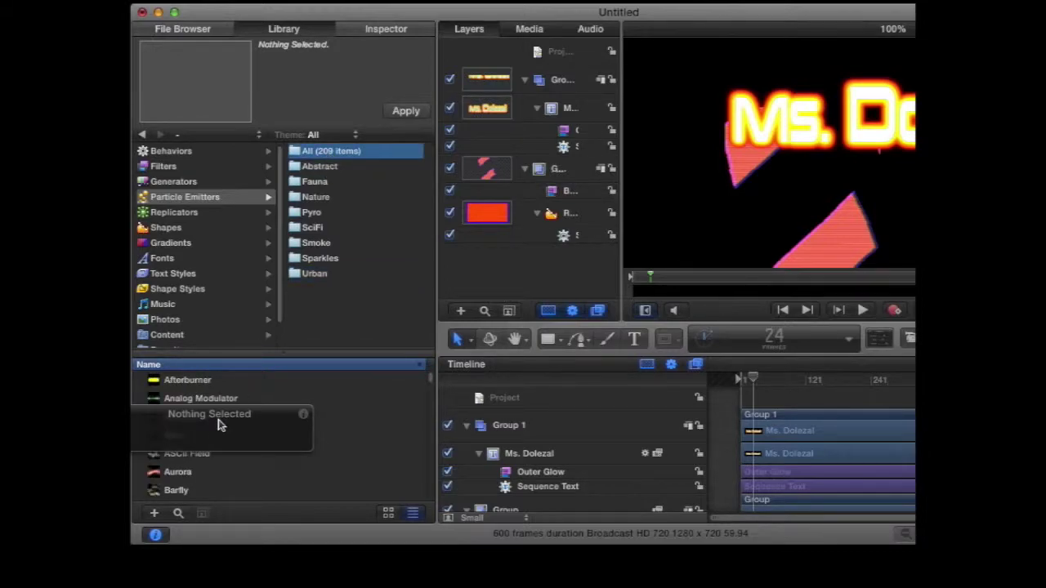
click(199, 380)
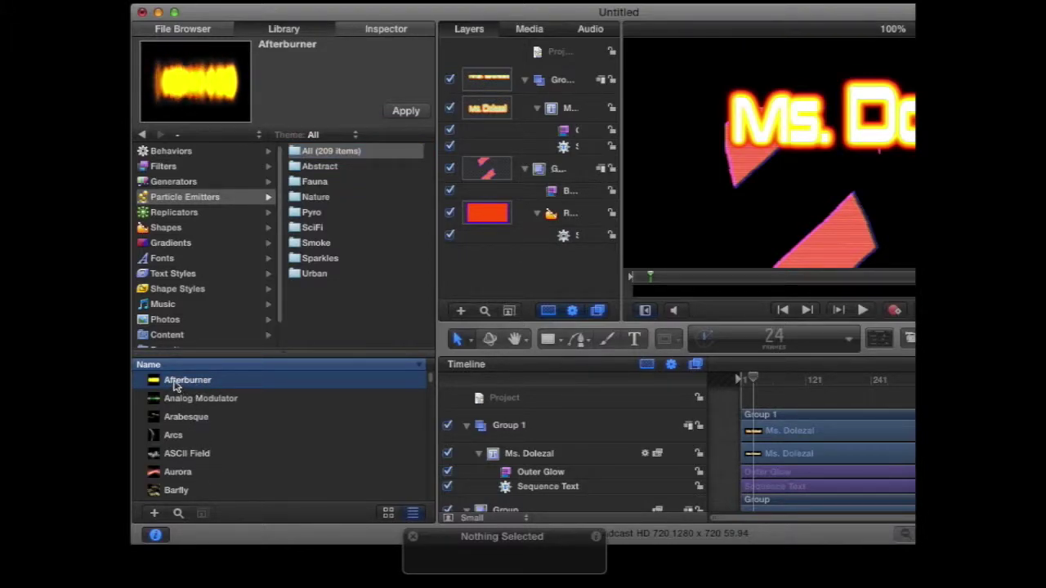
- Add the Afterburner emitter to the project, nudge it up-left and stretch it wider
drag(174, 385, 539, 278)
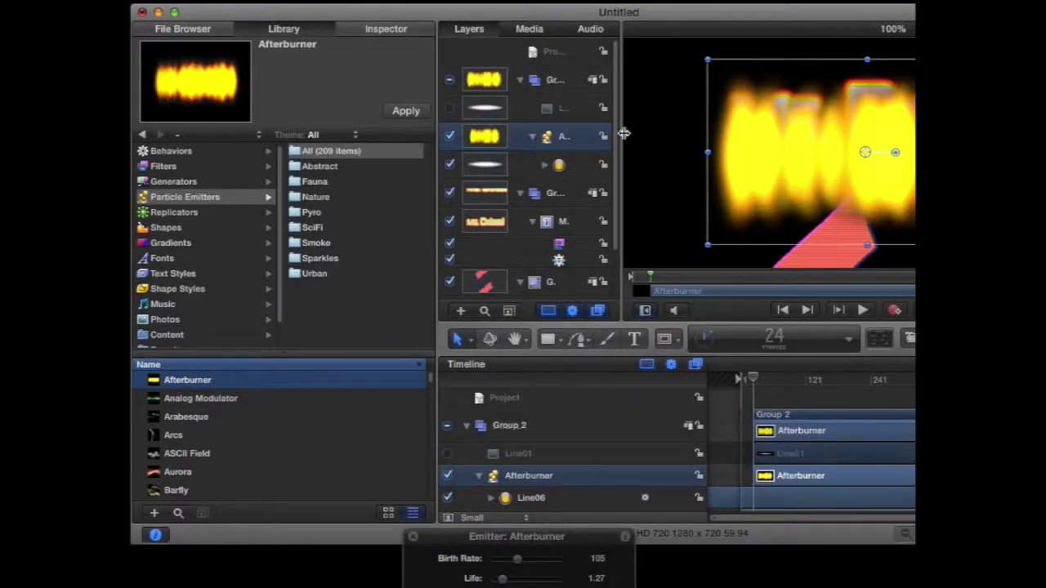
drag(635, 14, 422, 27)
drag(546, 152, 498, 142)
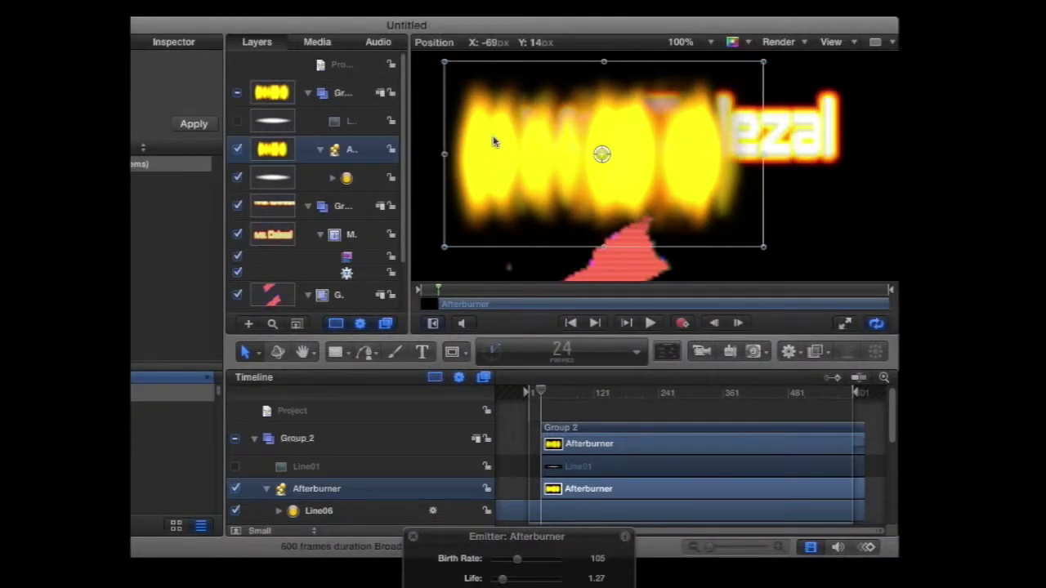
drag(767, 157, 862, 159)
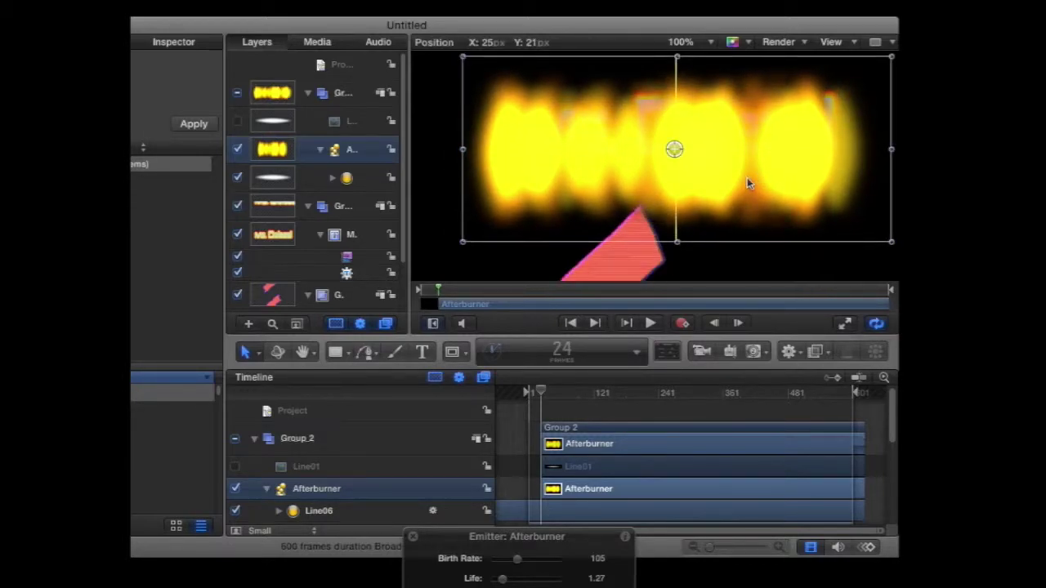
drag(509, 30, 580, 29)
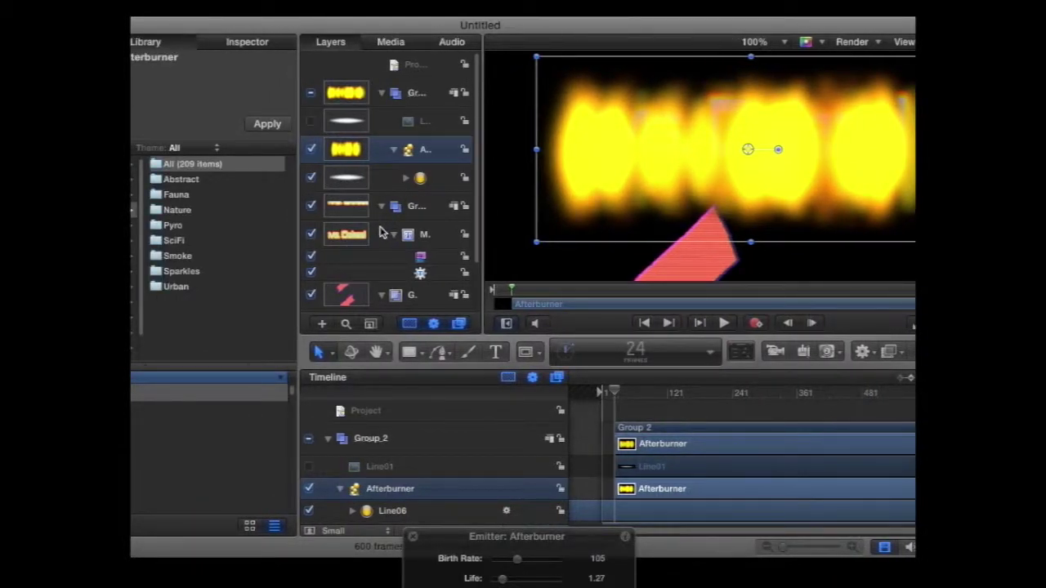
- Move the Ms. Dolezal title layer above the Afterburner flames in the layer stack
drag(378, 239, 382, 133)
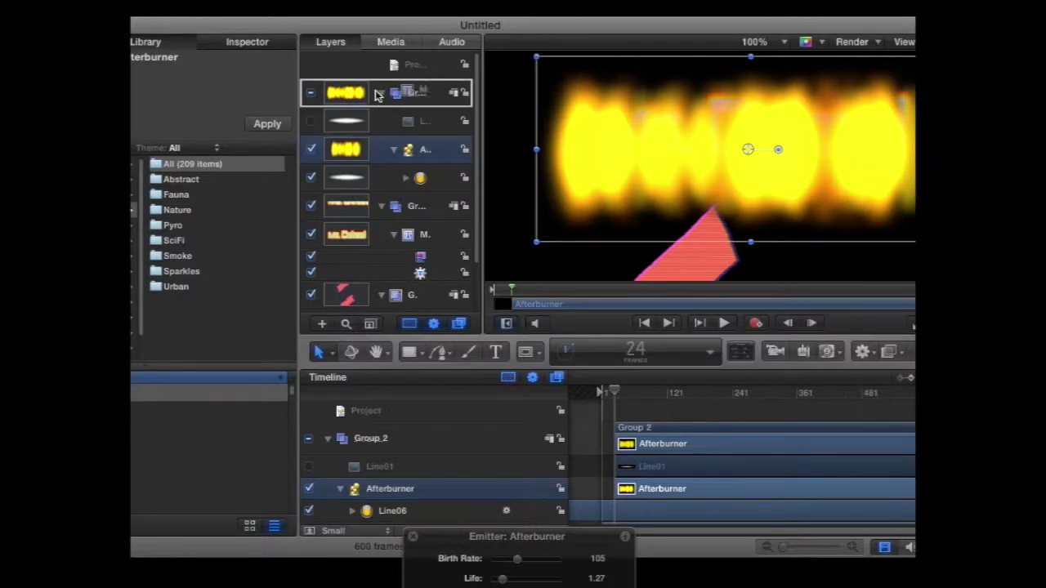
drag(377, 95, 380, 82)
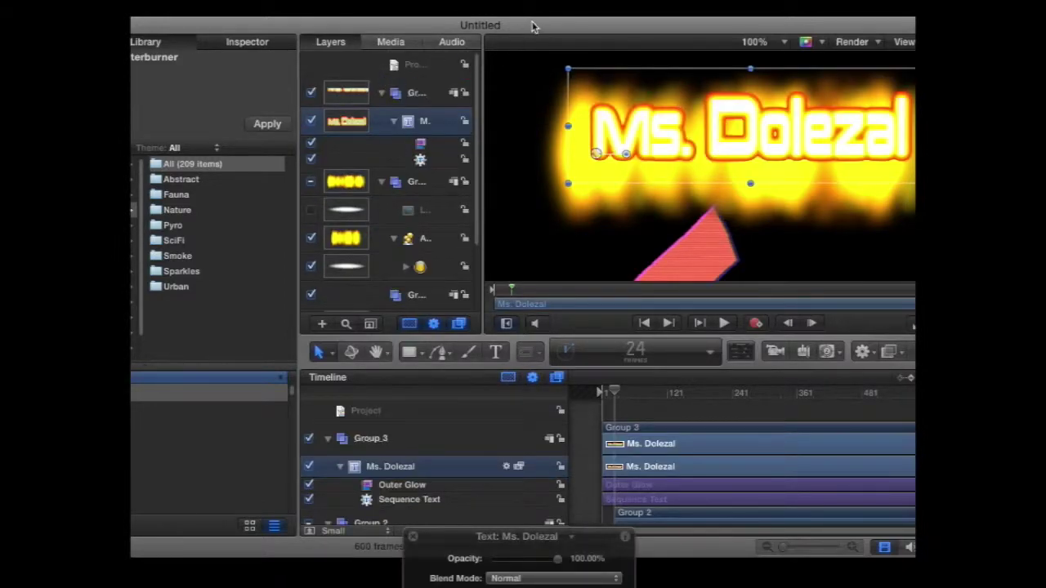
drag(531, 27, 452, 25)
click(449, 237)
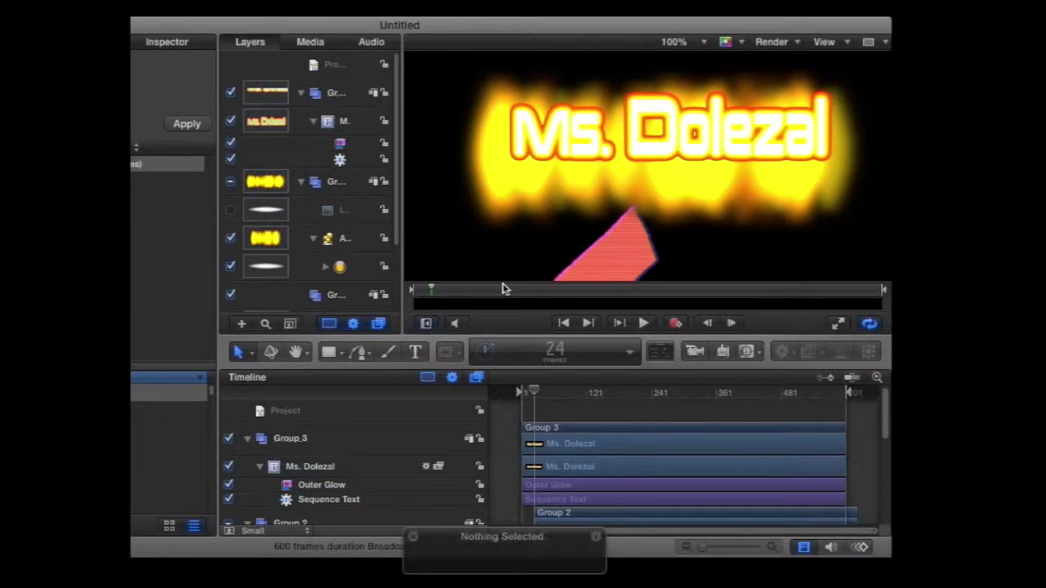
- Nudge the Ms. Dolezal title slightly down-left over the flames and play the animation
drag(585, 149, 578, 157)
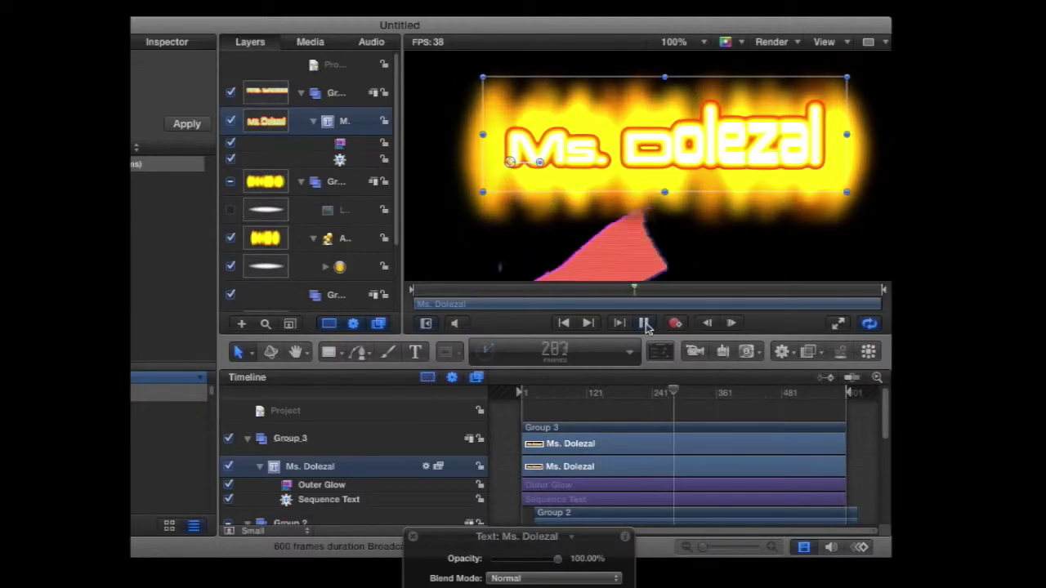
click(434, 251)
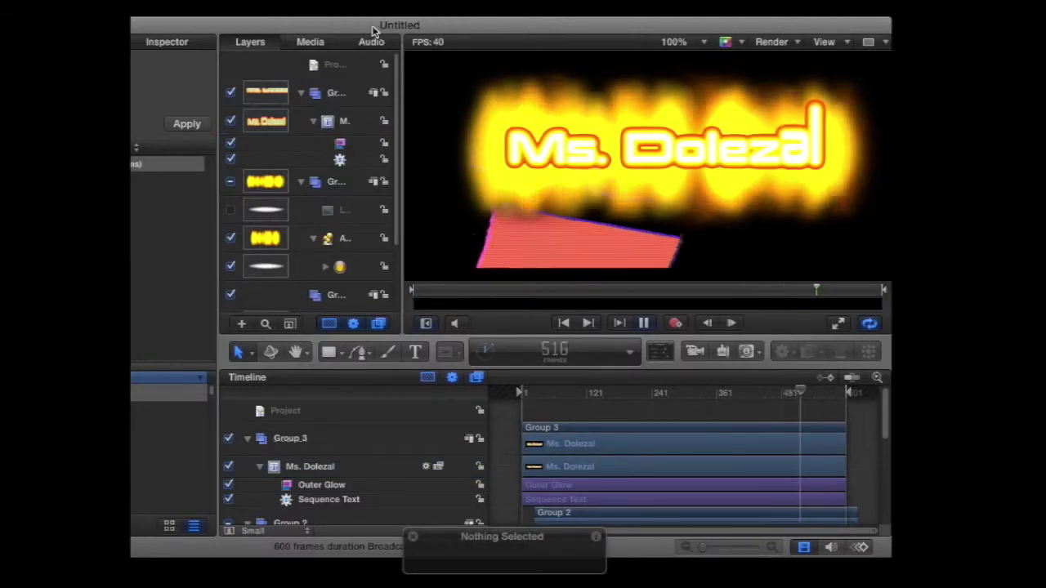
drag(374, 27, 591, 16)
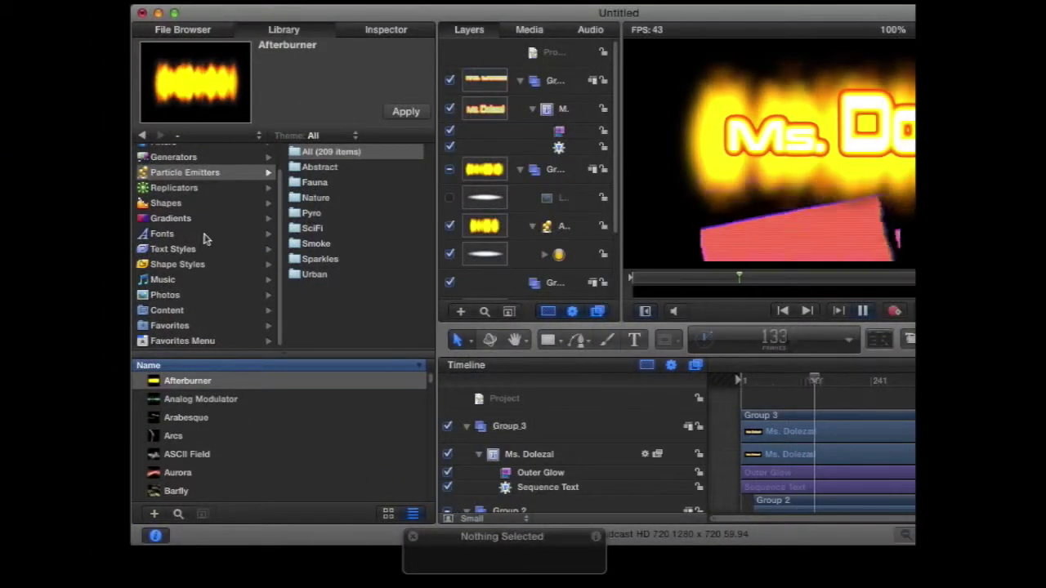
- Open the Library's Content collection and preview items until Ant Colony is selected
click(168, 311)
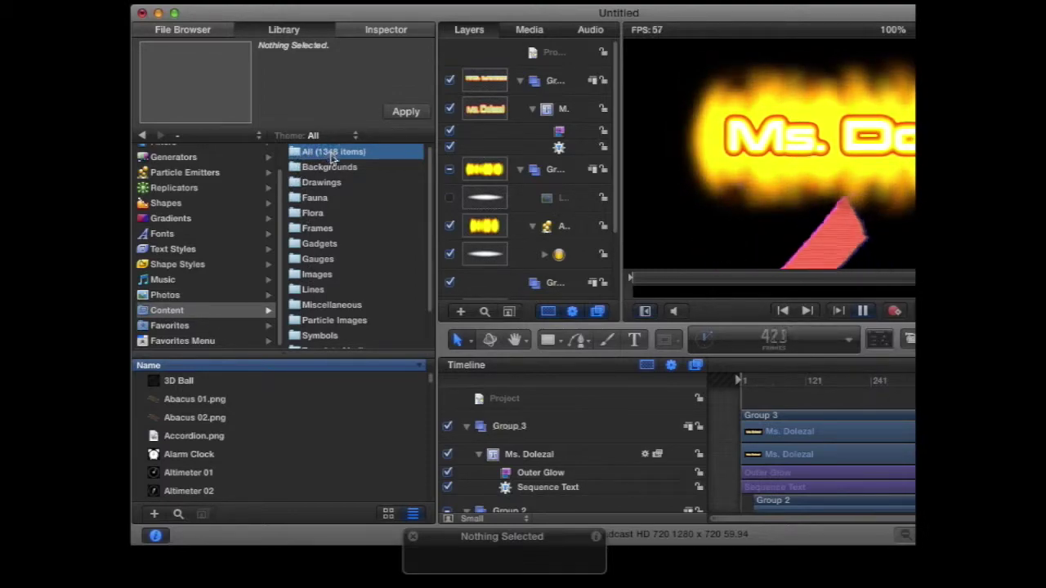
click(196, 437)
click(197, 456)
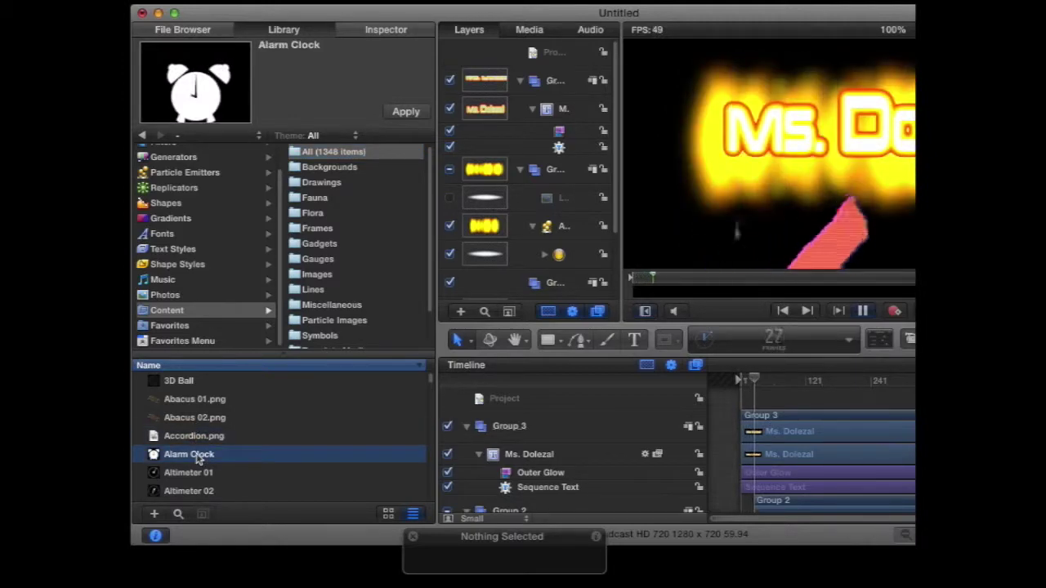
scroll(206, 463, down, 1)
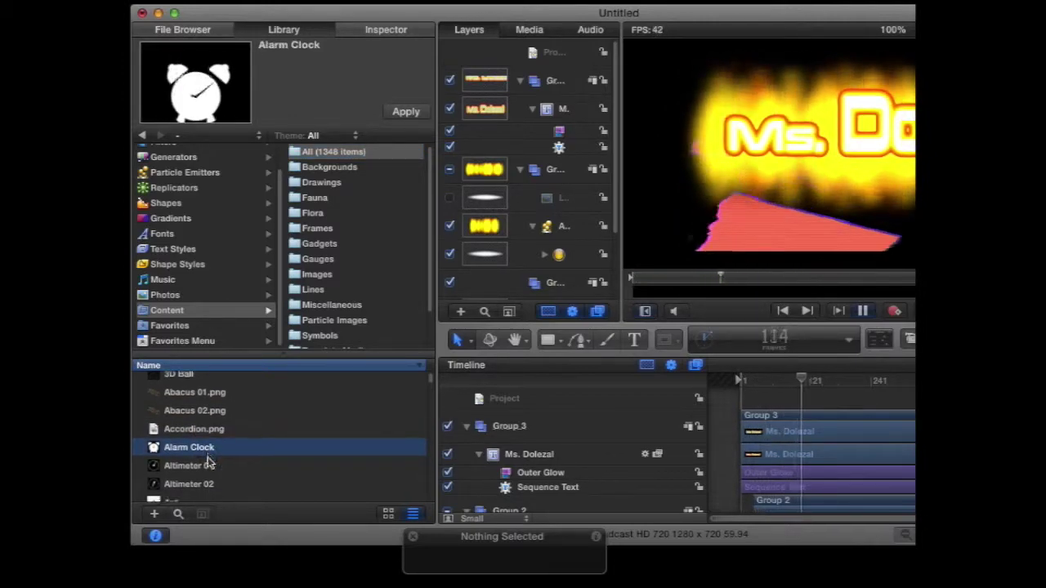
scroll(208, 464, down, 3)
click(206, 470)
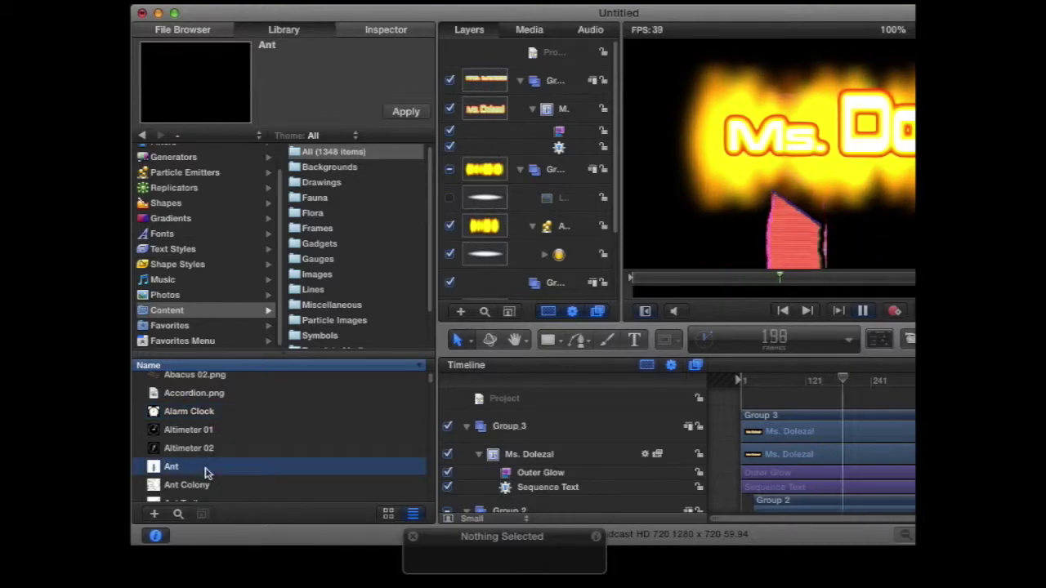
scroll(208, 471, down, 1)
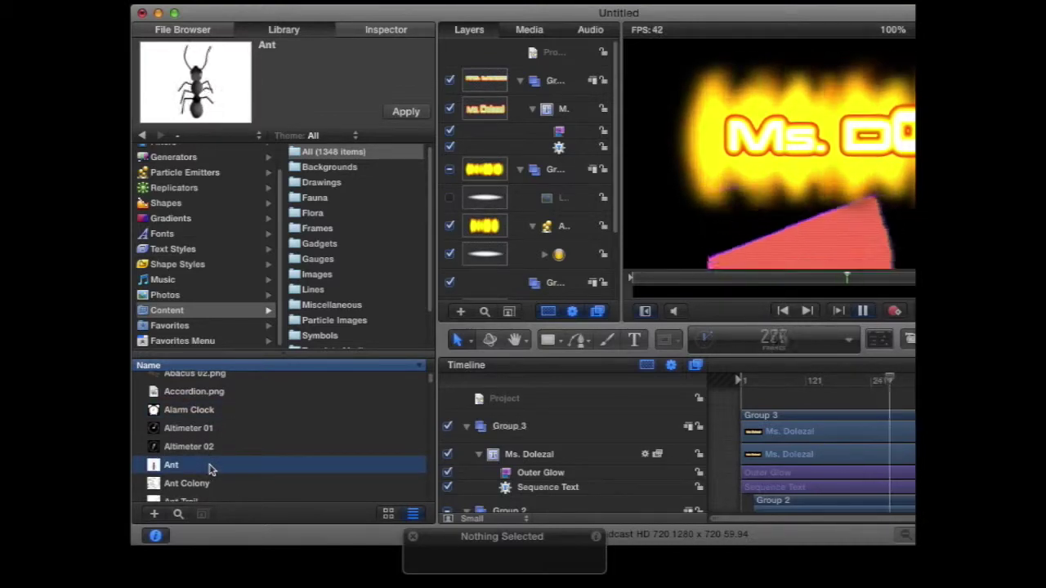
click(207, 484)
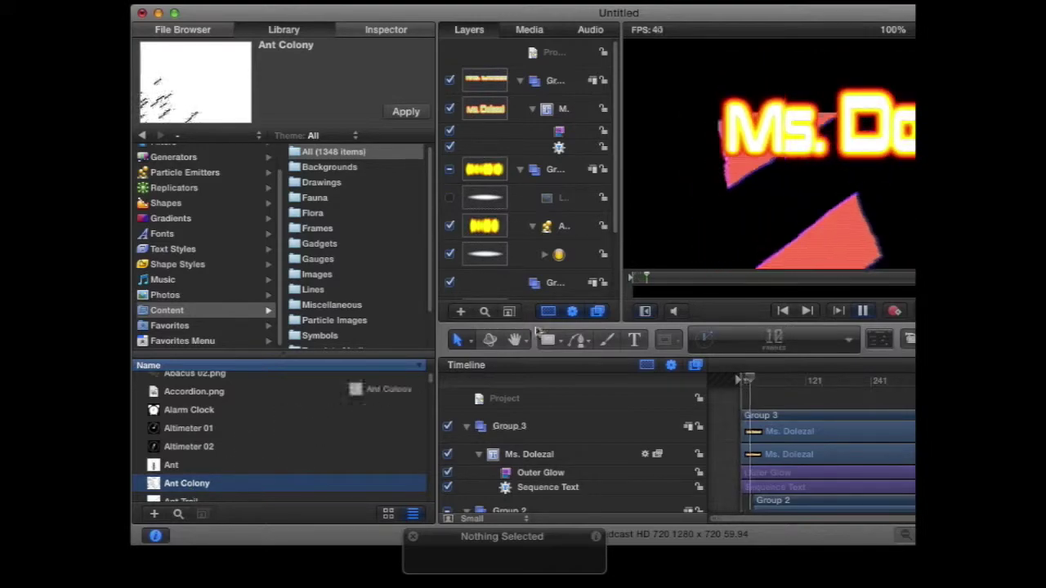
- Drag Ant Colony onto the canvas over the title and rectangle
drag(188, 488, 712, 241)
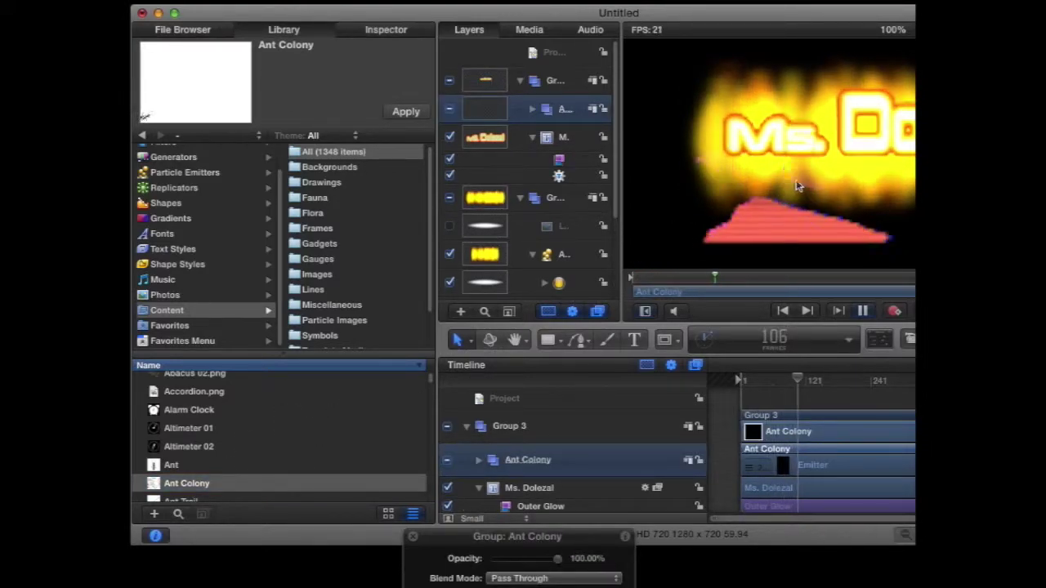
drag(795, 14, 526, 27)
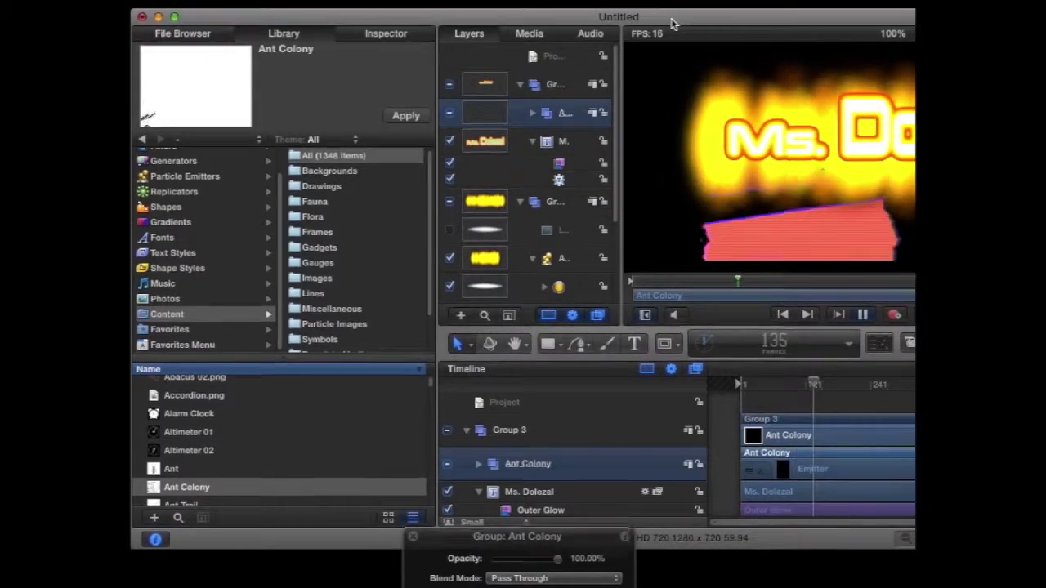